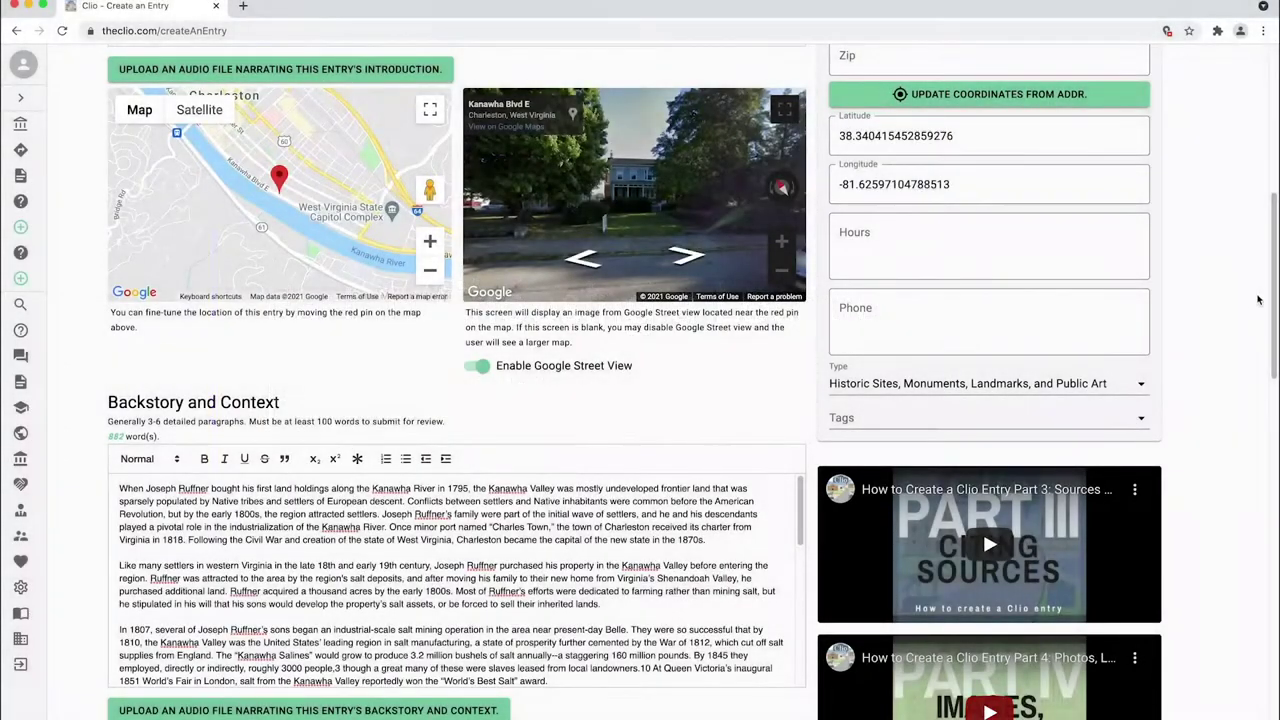
# Scroll past the Kanawha Valley salt-mining backstory to the empty Sources section.
pyautogui.moveTo(1272, 302); pyautogui.dragTo(1268, 425)
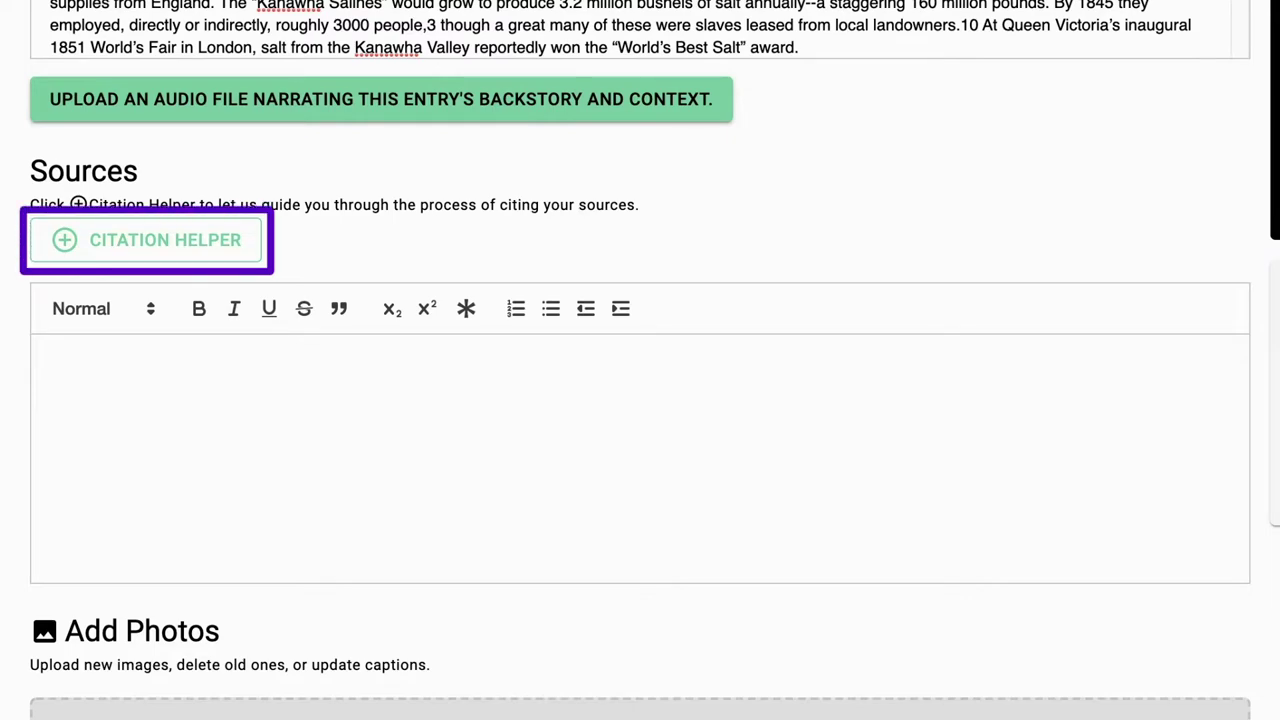
# Start a Website citation in Citation Helper and paste the copied source URL.
pyautogui.click(236, 230)
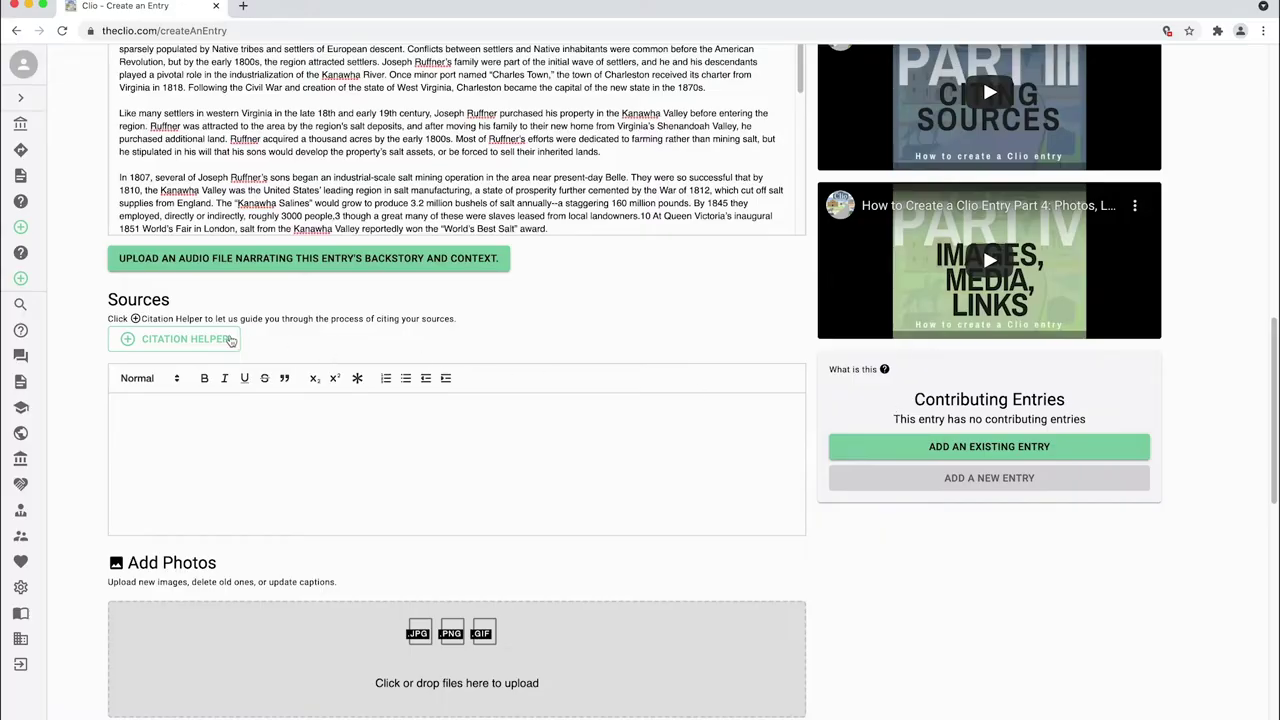
pyautogui.click(227, 340)
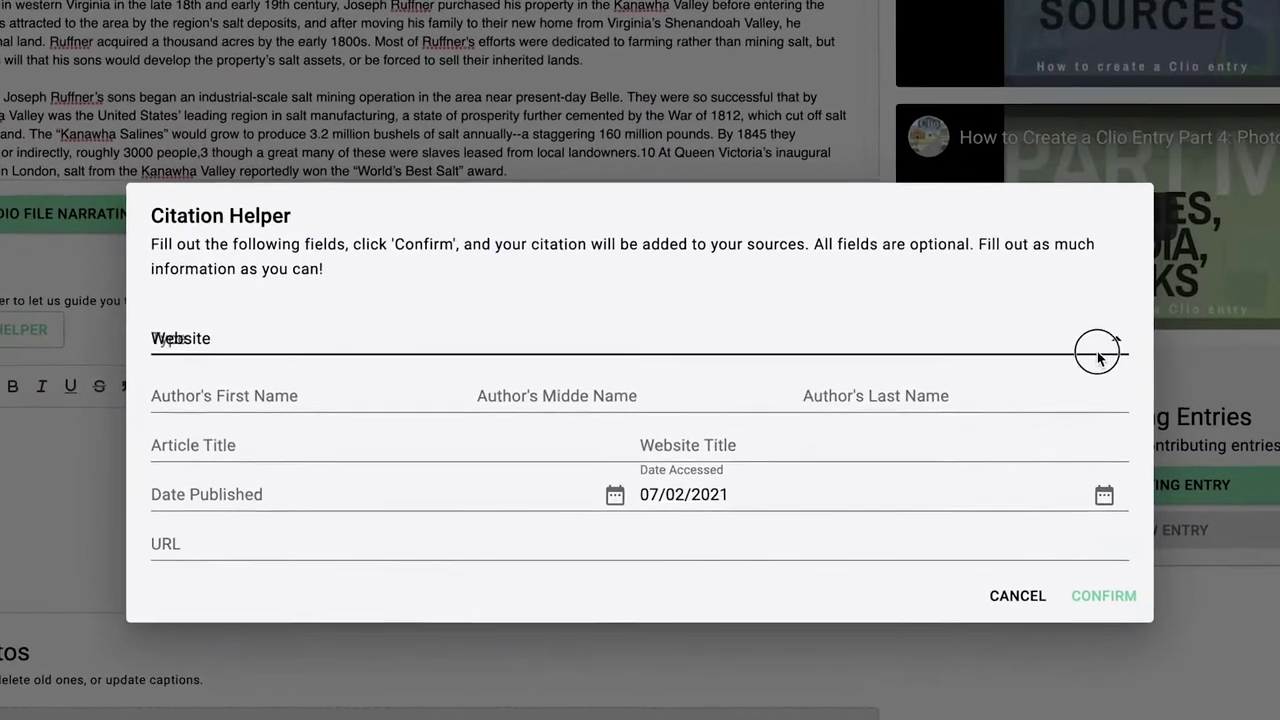
pyautogui.click(1097, 358)
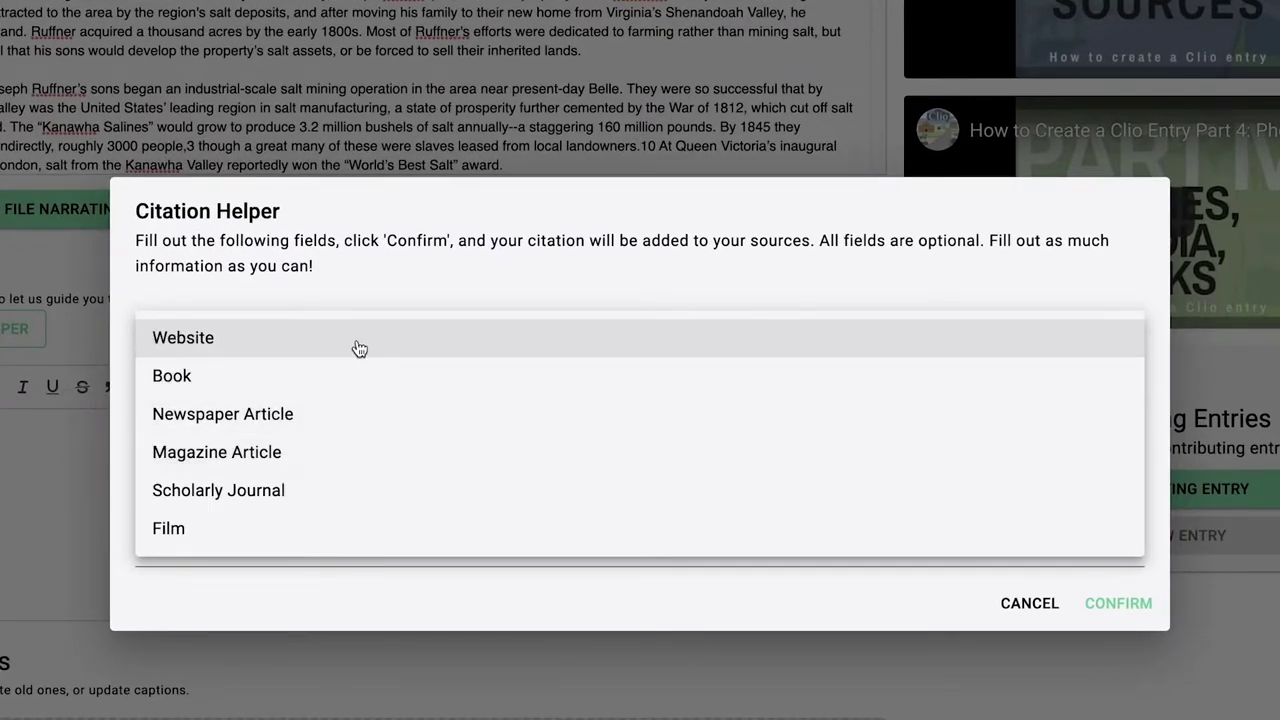
pyautogui.click(359, 348)
pyautogui.click(366, 545)
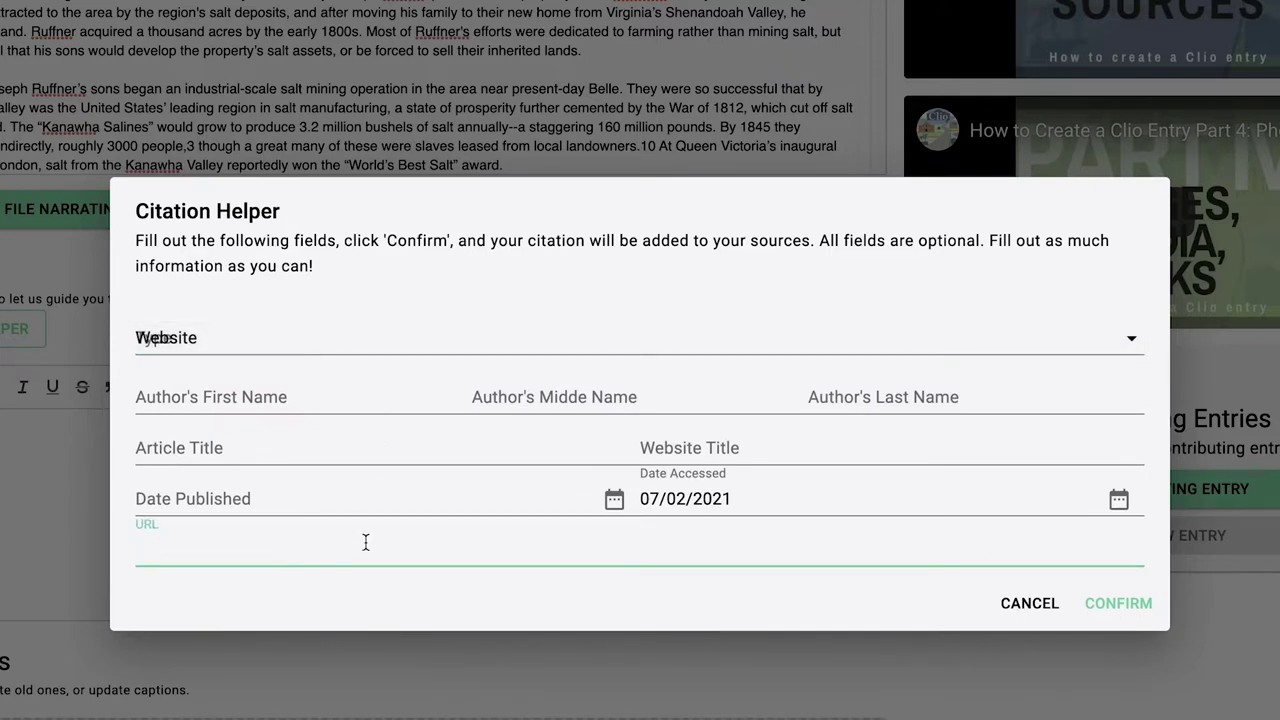
pyautogui.rightClick(365, 541)
pyautogui.click(466, 677)
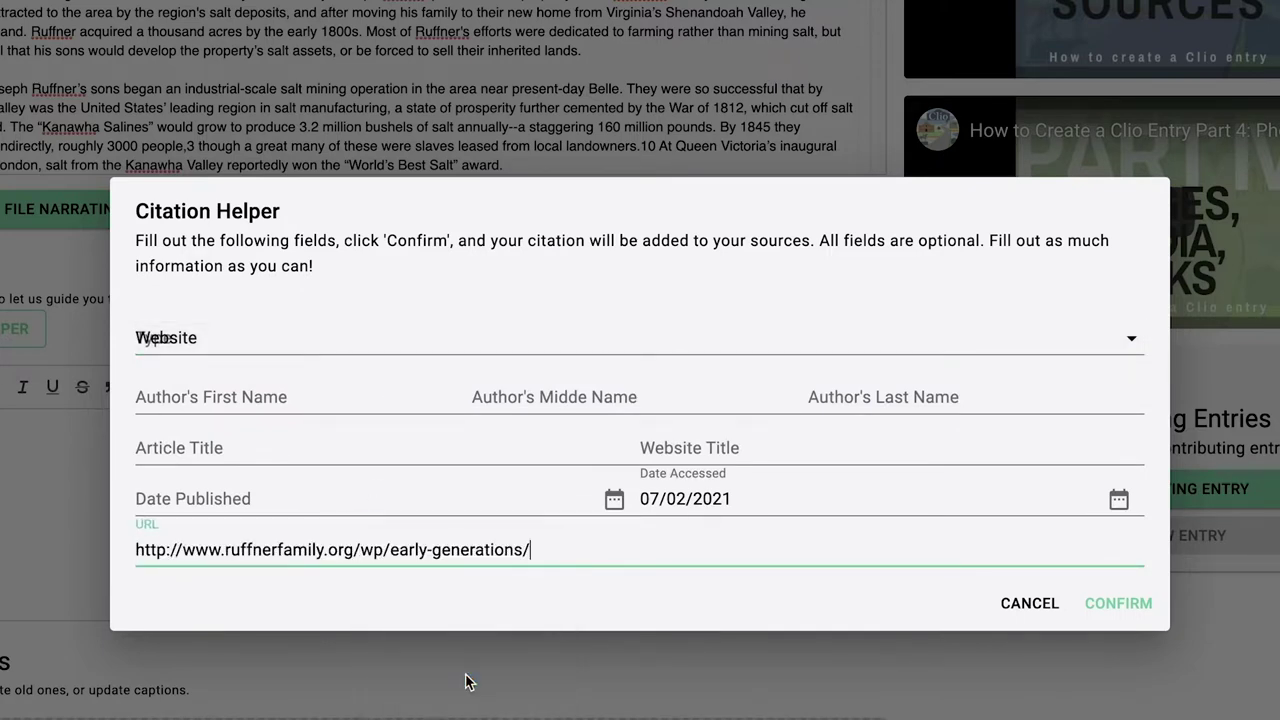
# Enter article 'Early Generations', website 'Ruffner Family Association', accessed 06/10/2021, and confirm the citation.
pyautogui.click(251, 457)
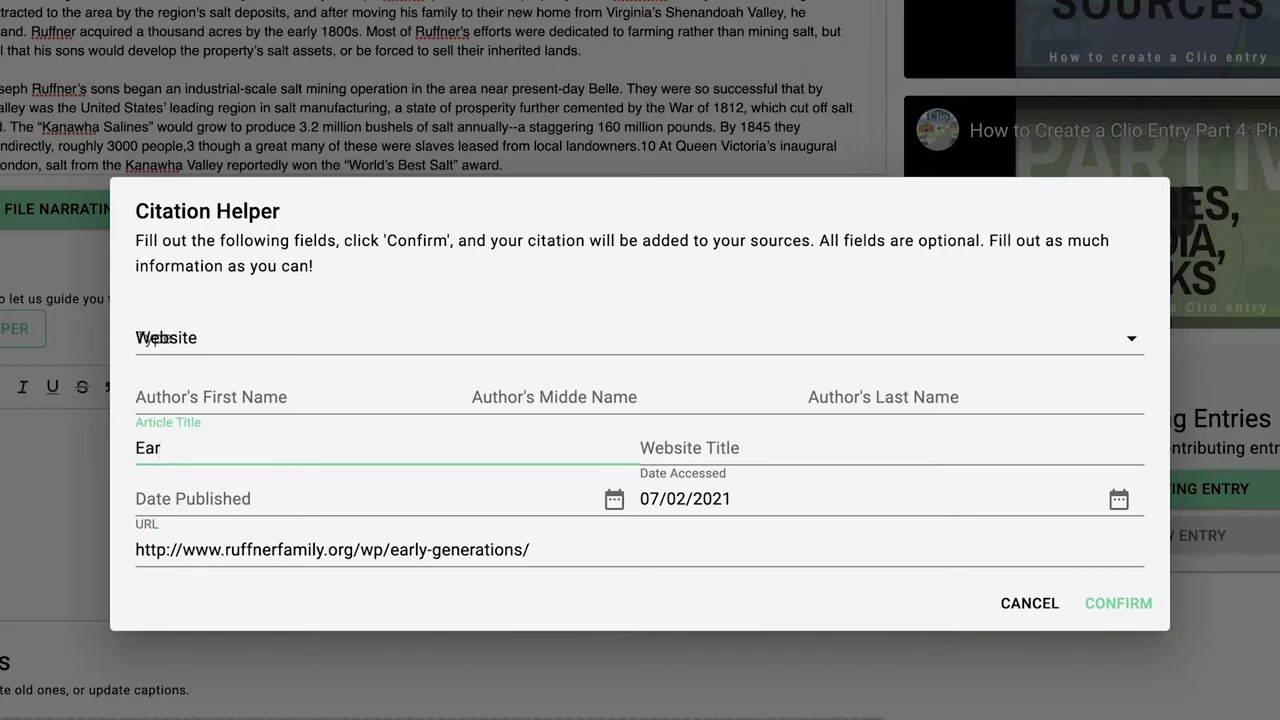
pyautogui.write('Early Generations')
pyautogui.click(699, 448)
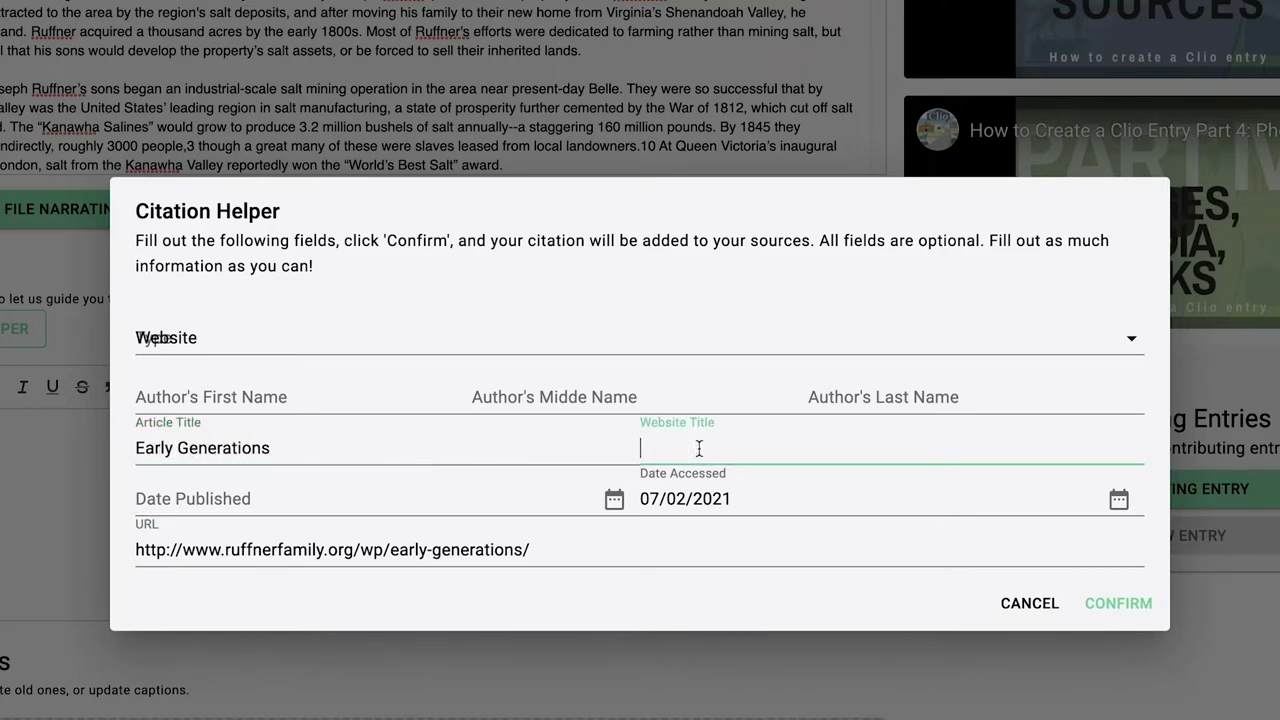
pyautogui.write('Ruffner Family Association')
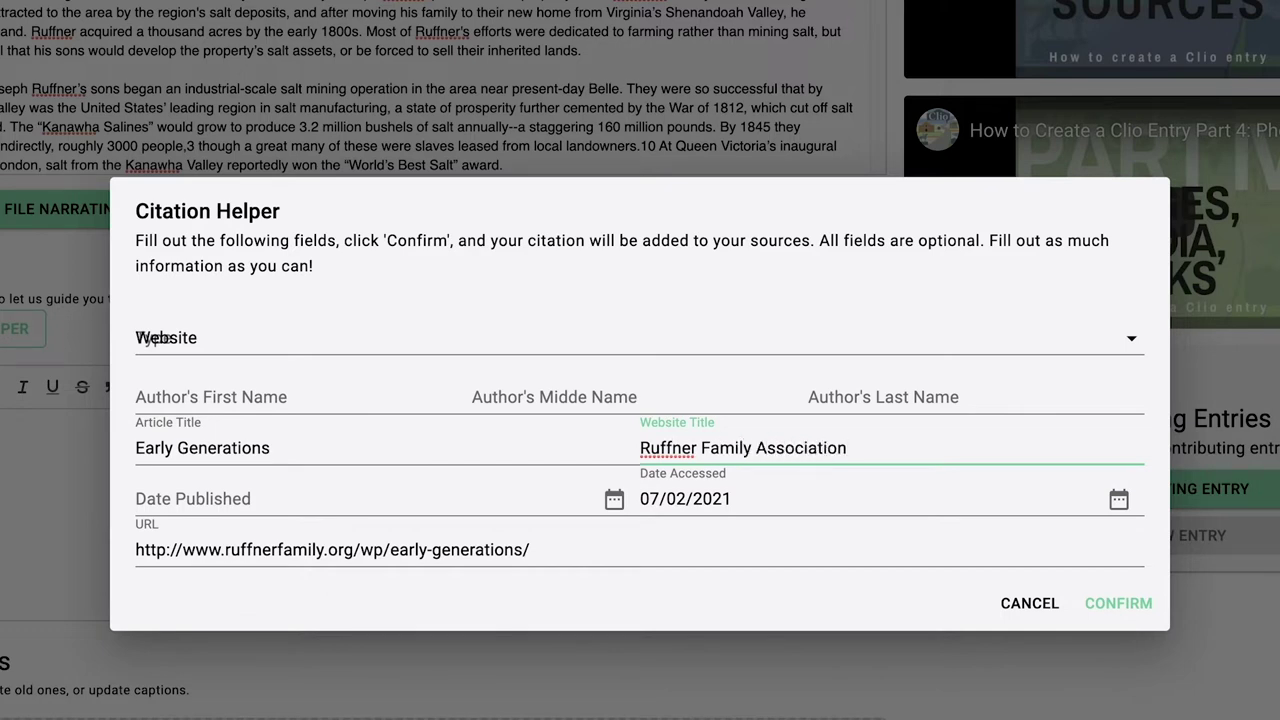
pyautogui.click(763, 498)
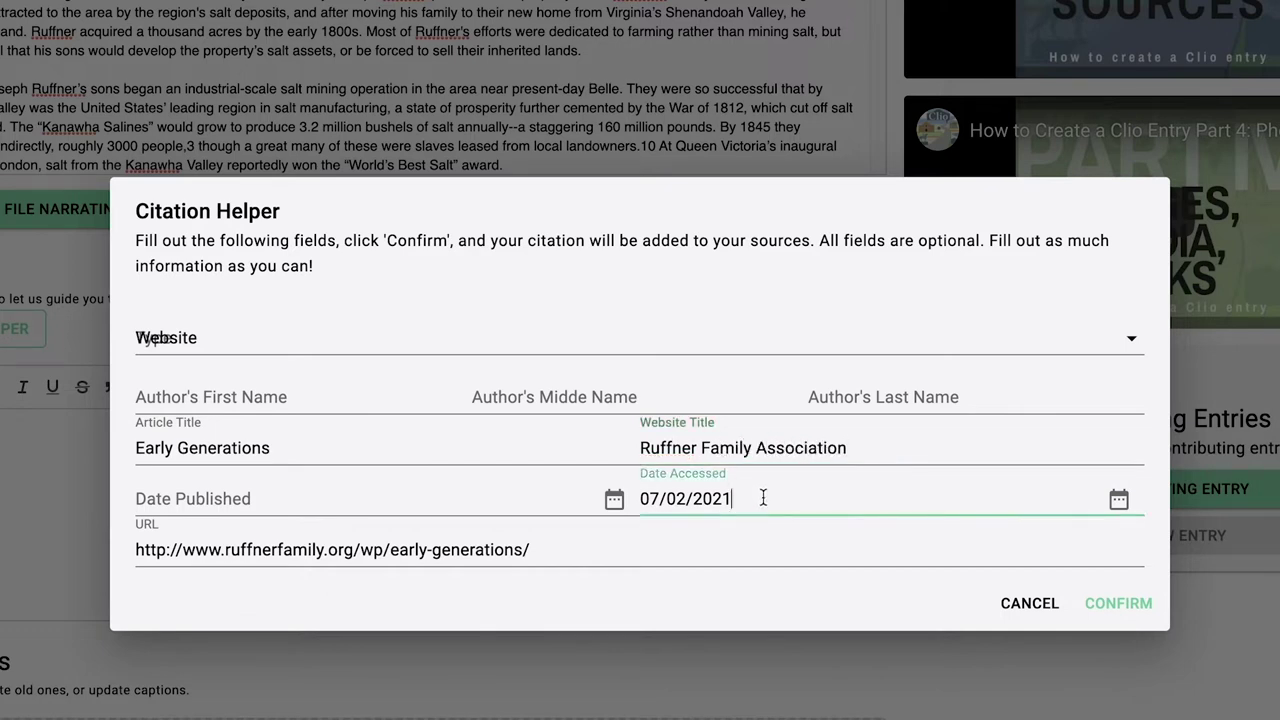
pyautogui.click(1119, 499)
pyautogui.click(521, 309)
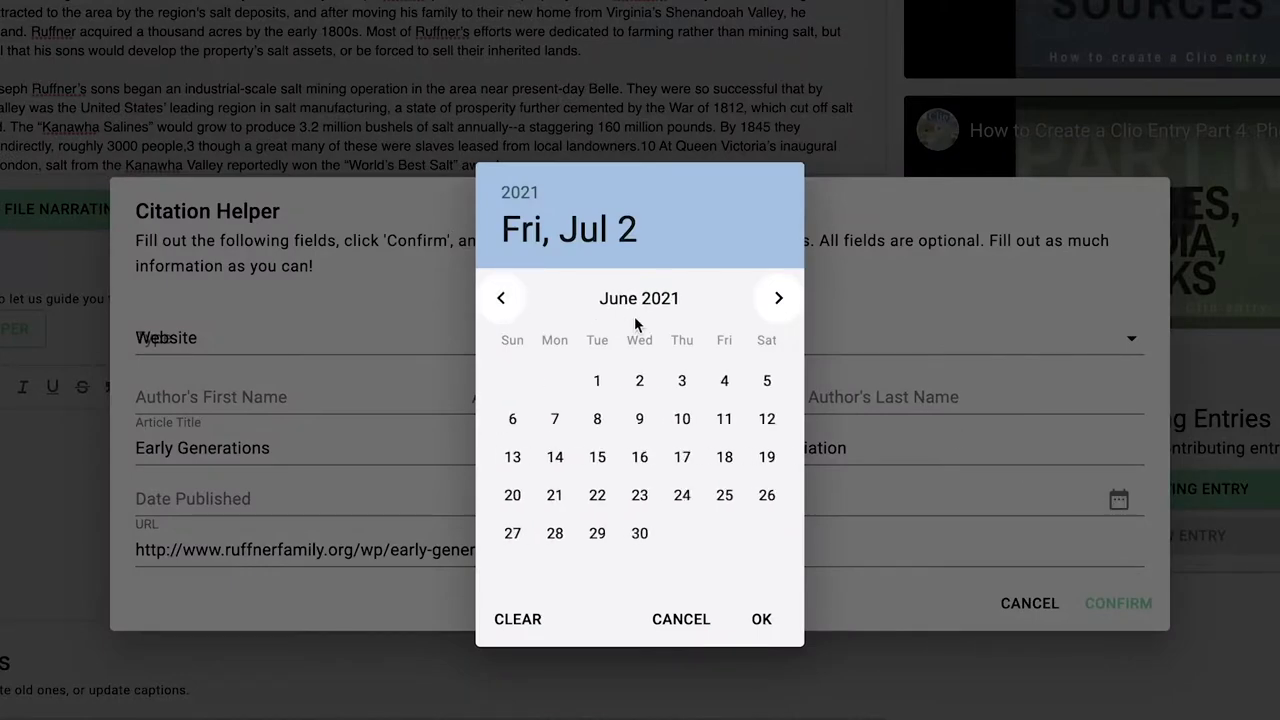
pyautogui.click(682, 421)
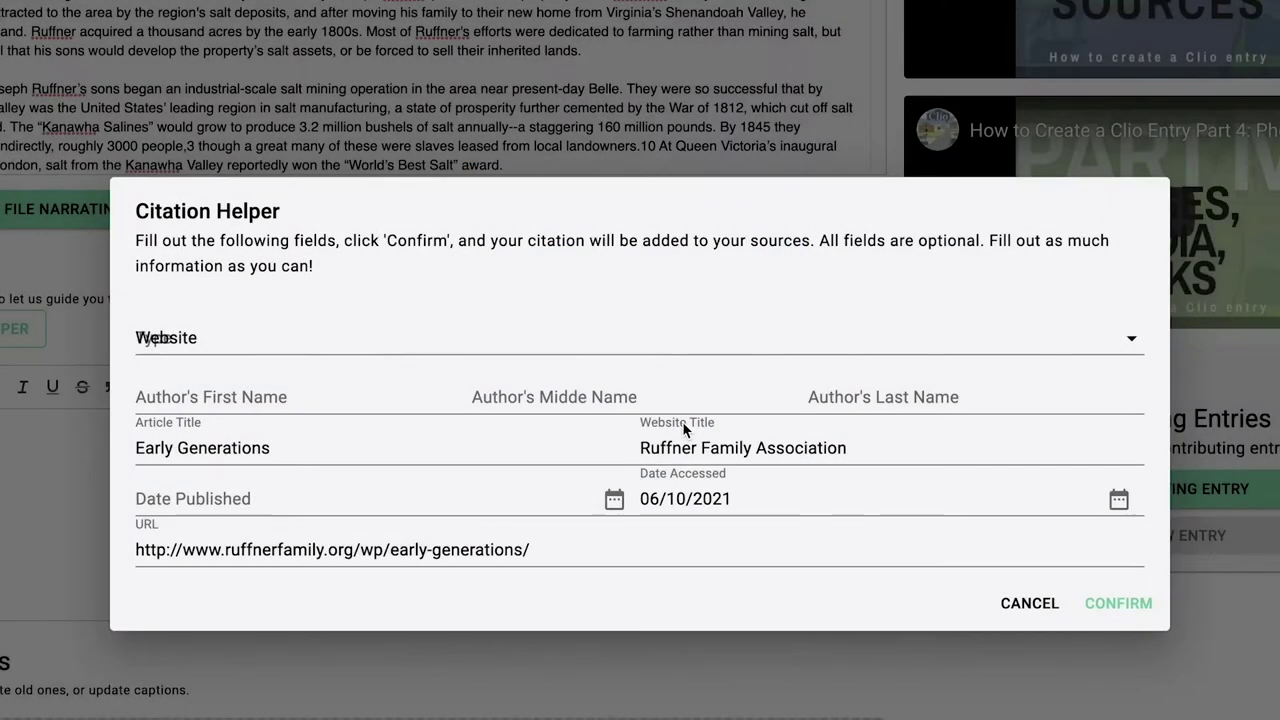
pyautogui.click(1119, 604)
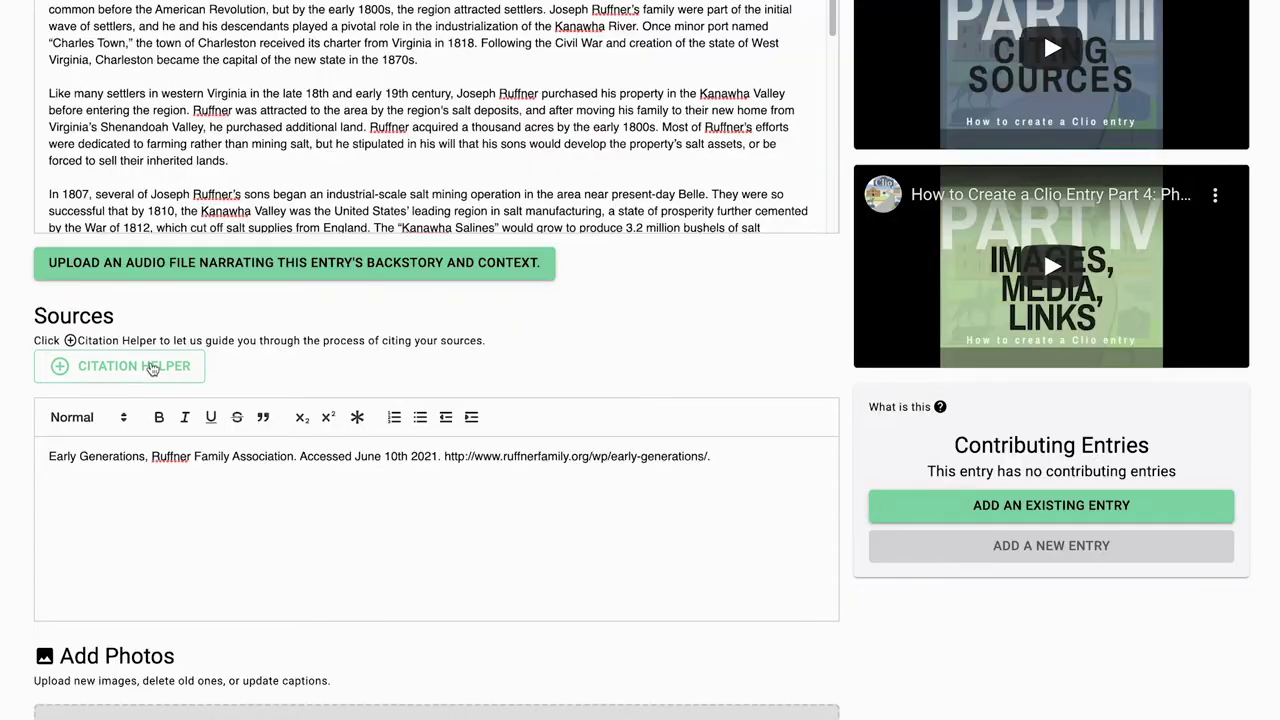
# Start a second citation with the wvculture URL, 'Antebellum Industry' and 'West Virginia Archives & History' titles.
pyautogui.click(152, 369)
pyautogui.click(248, 522)
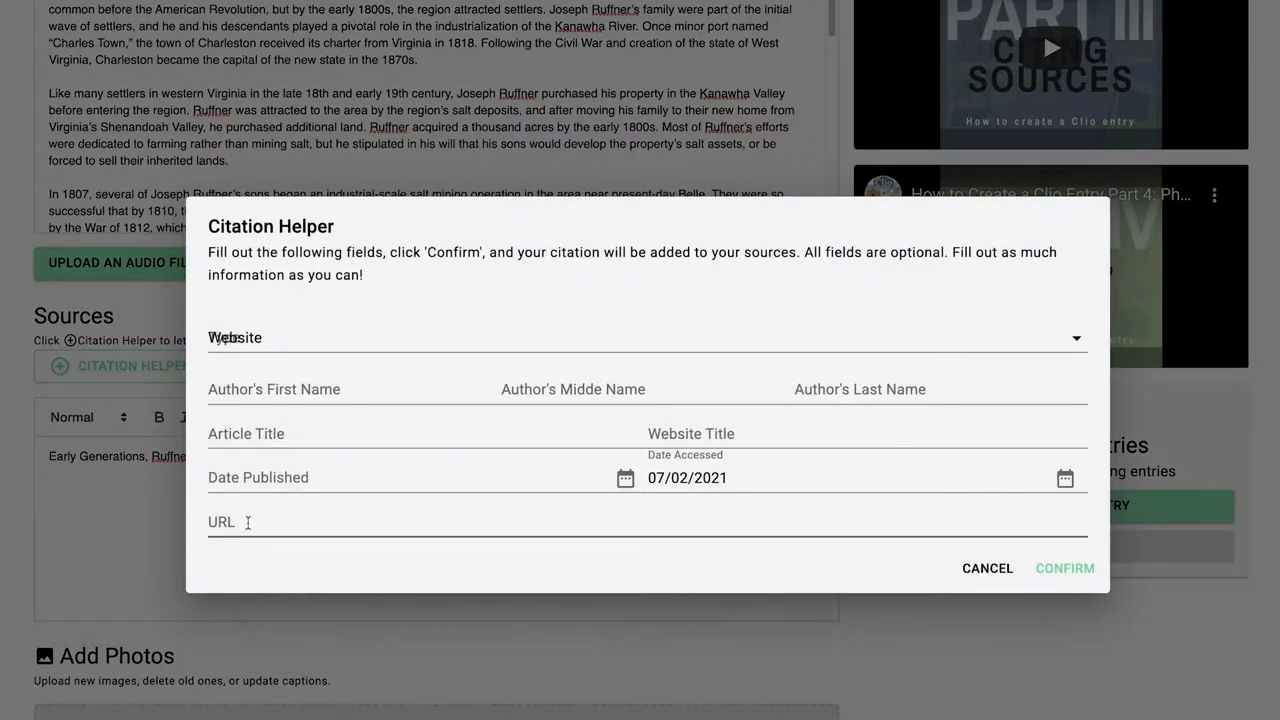
pyautogui.rightClick(250, 522)
pyautogui.click(333, 634)
pyautogui.click(280, 438)
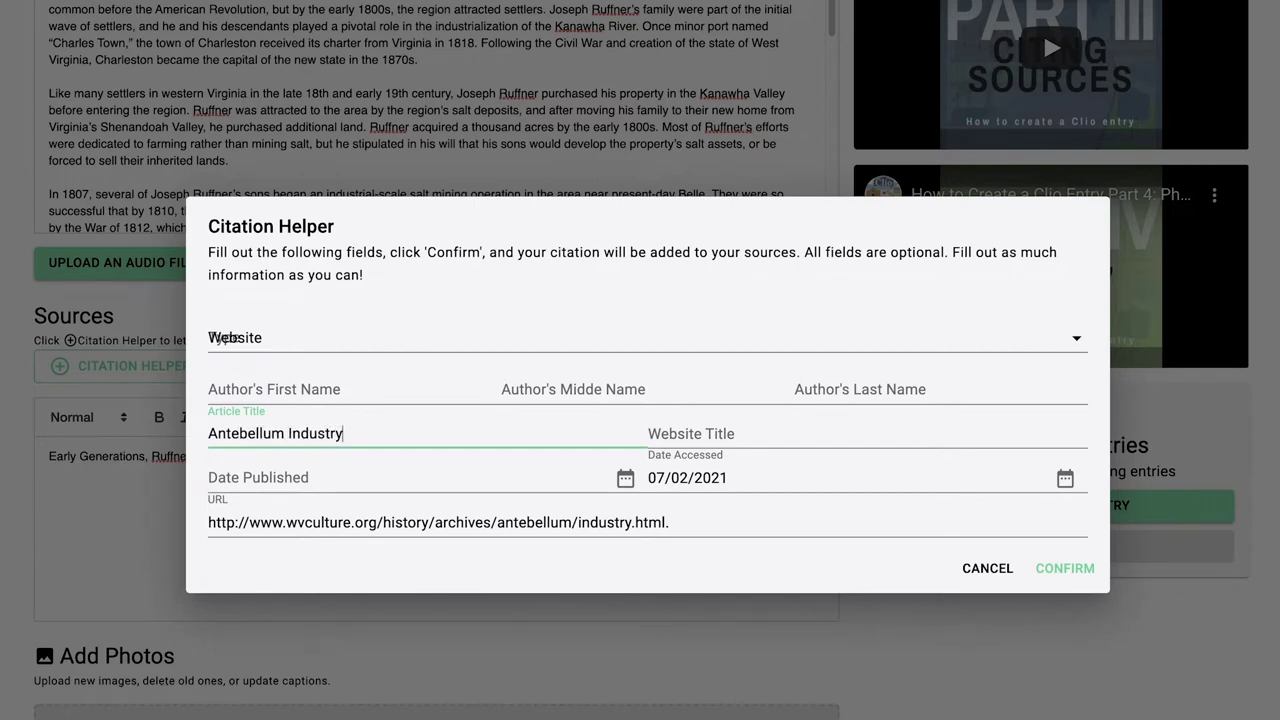
pyautogui.click(760, 433)
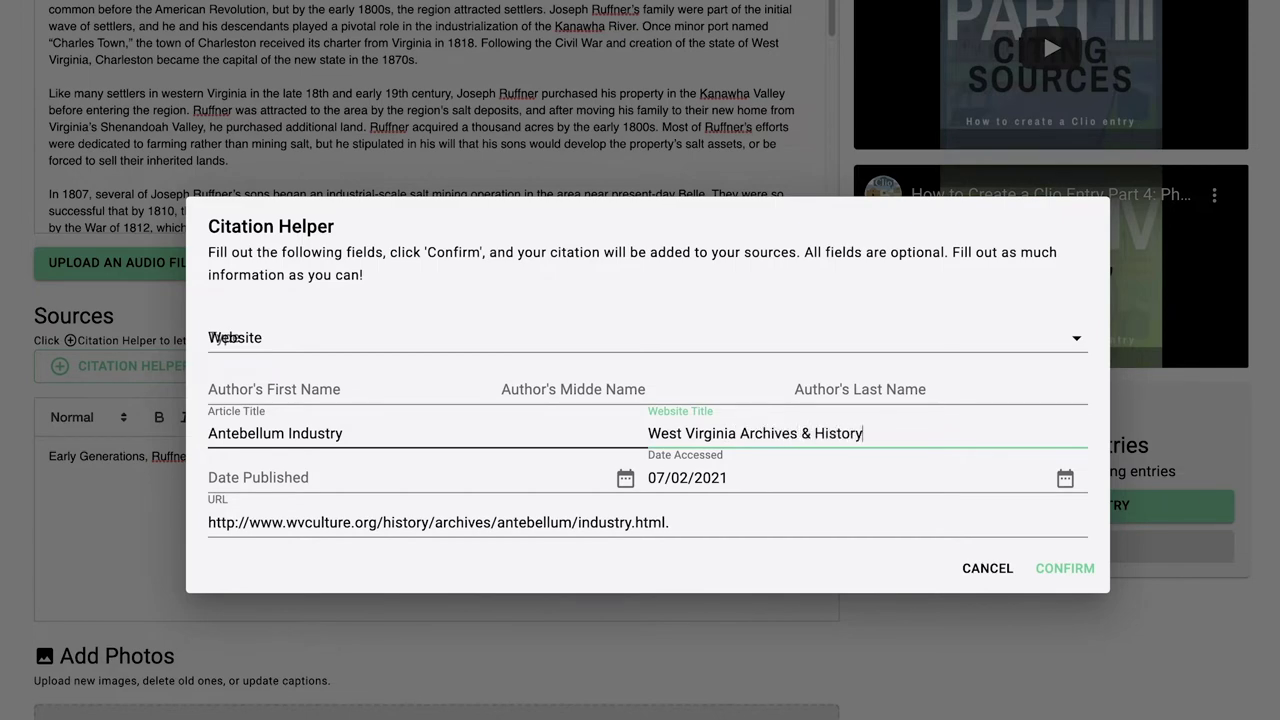
# Set the access date to 05/11/2021, then highlight the salt barons passage in the web article.
pyautogui.click(1064, 478)
pyautogui.click(527, 303)
pyautogui.click(527, 303)
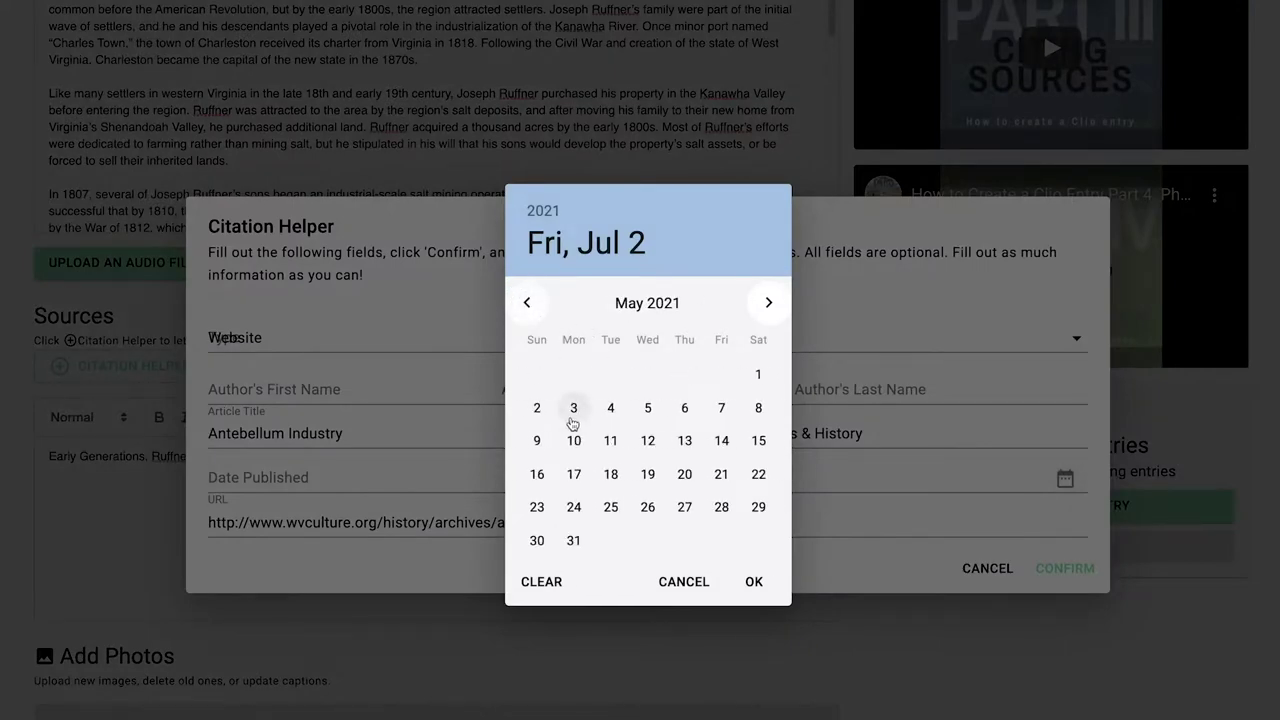
pyautogui.click(610, 441)
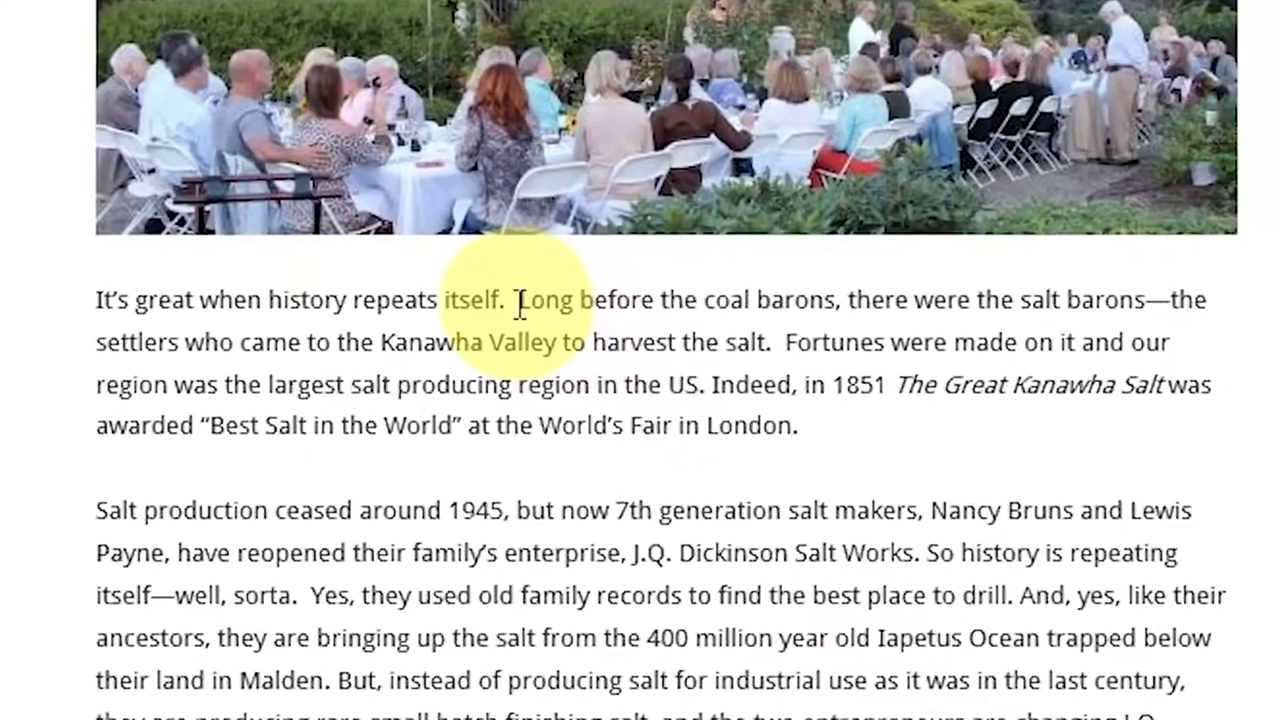
pyautogui.moveTo(518, 302); pyautogui.dragTo(714, 410)
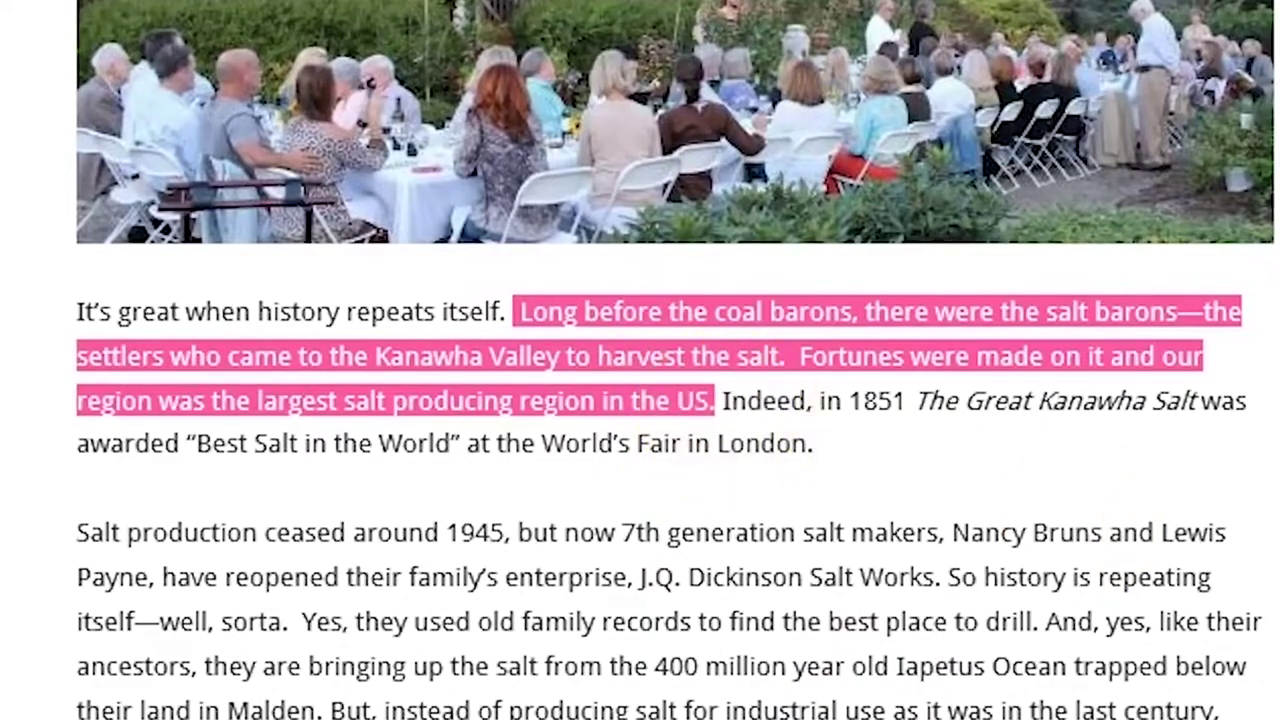
# Copy the highlighted salt barons passage, then a stretch of the Wikipedia article text.
pyautogui.rightClick(691, 334)
pyautogui.click(790, 521)
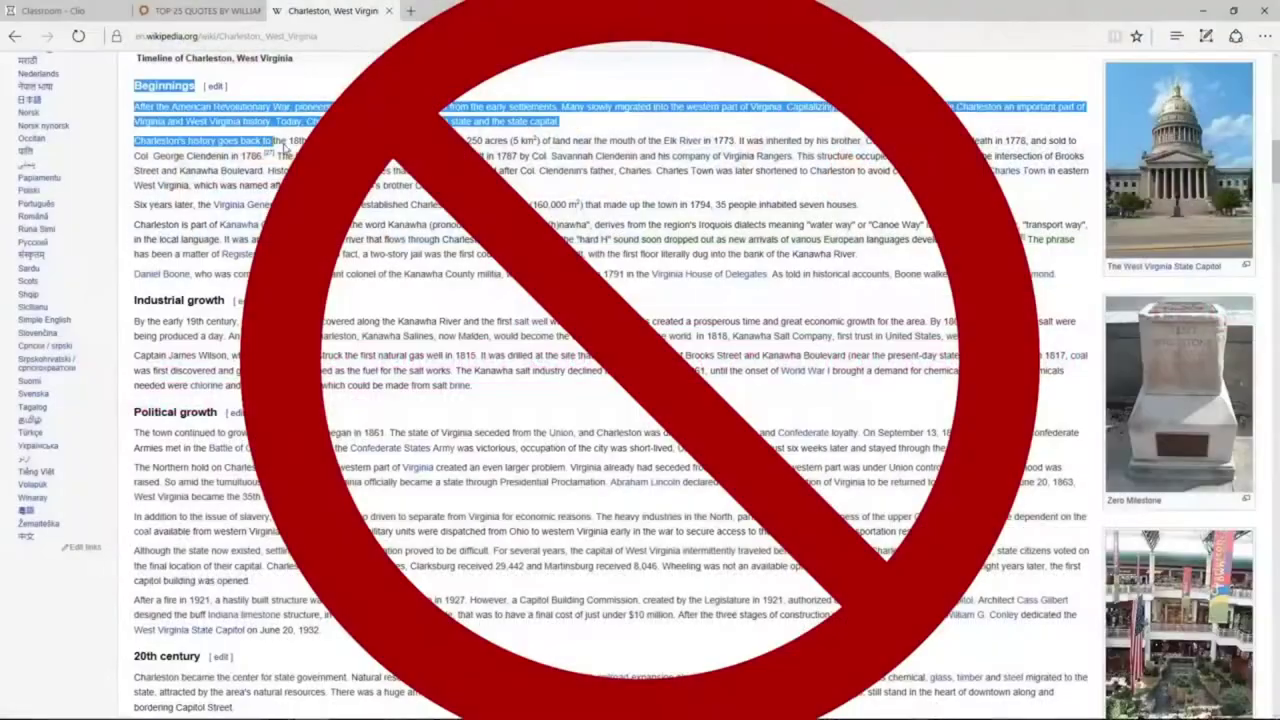
pyautogui.moveTo(280, 146); pyautogui.dragTo(300, 582)
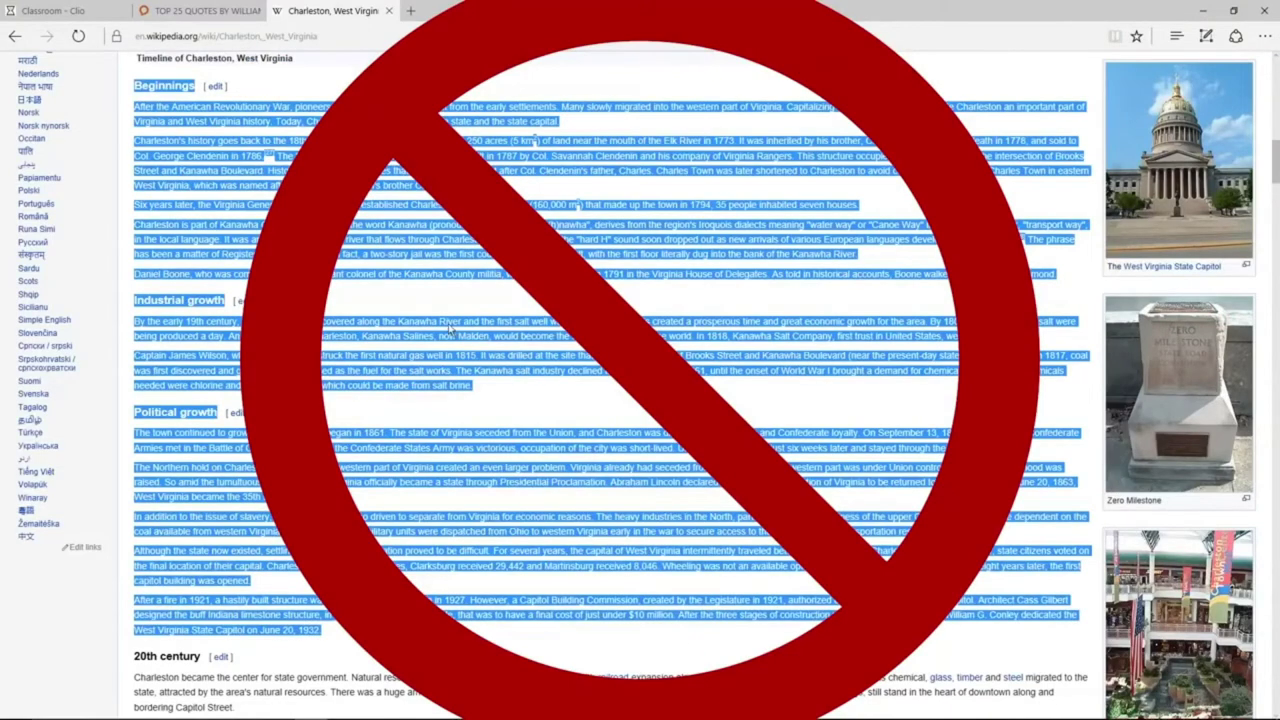
pyautogui.rightClick(452, 332)
pyautogui.click(486, 389)
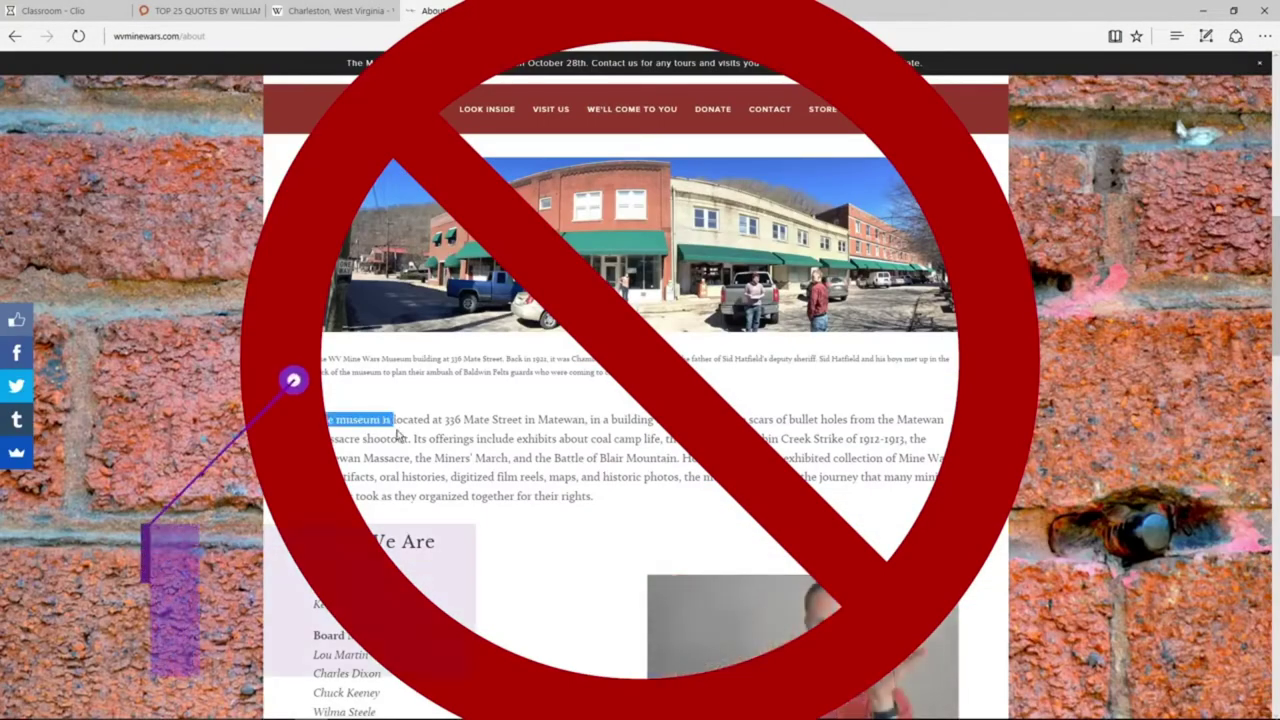
# Copy the museum description paragraph from wvminewars.com/about.
pyautogui.moveTo(398, 434); pyautogui.dragTo(691, 503)
pyautogui.rightClick(531, 440)
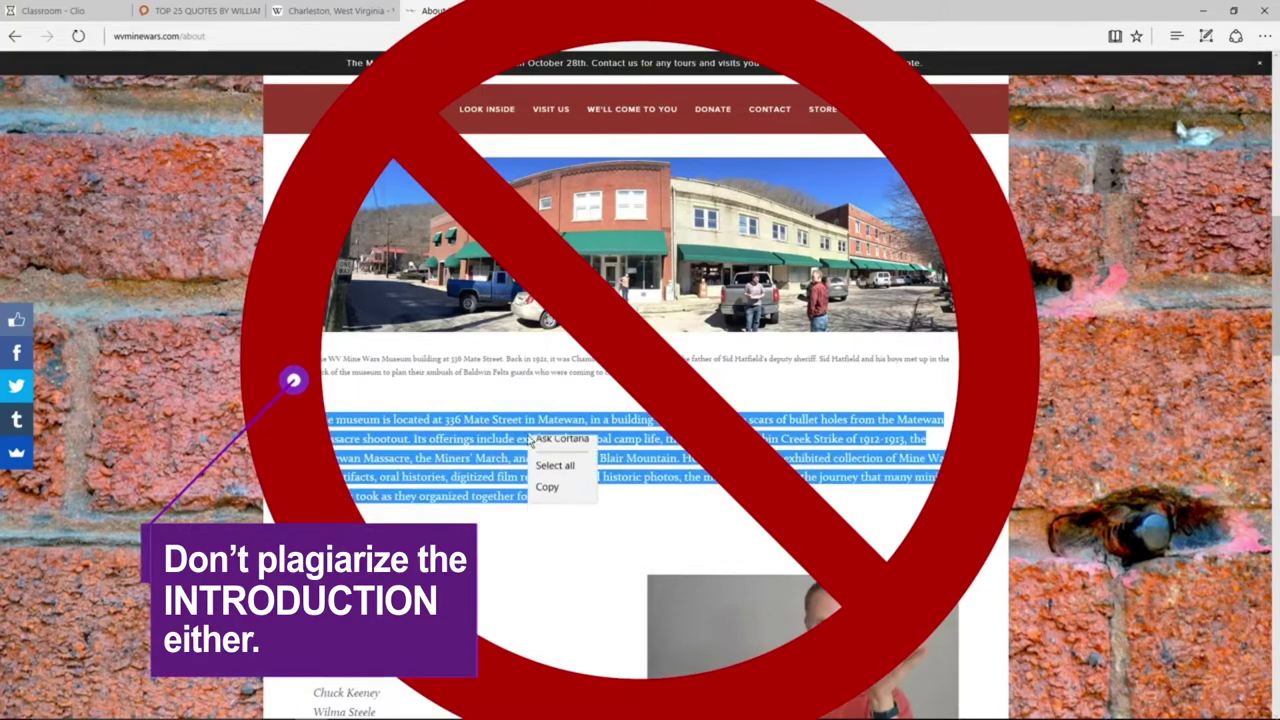
pyautogui.click(552, 500)
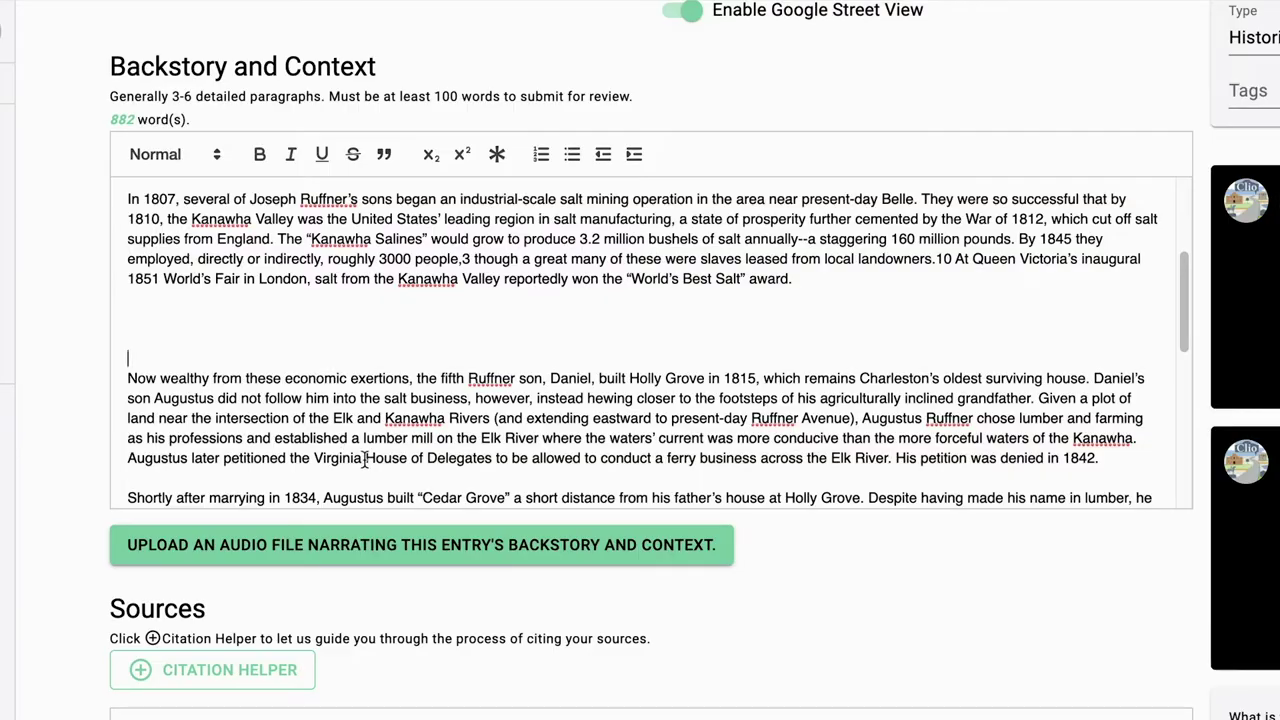
# Paste the salt barons quotation into Backstory, add an opening quote mark, and format it as a blockquote.
pyautogui.rightClick(158, 321)
pyautogui.click(242, 461)
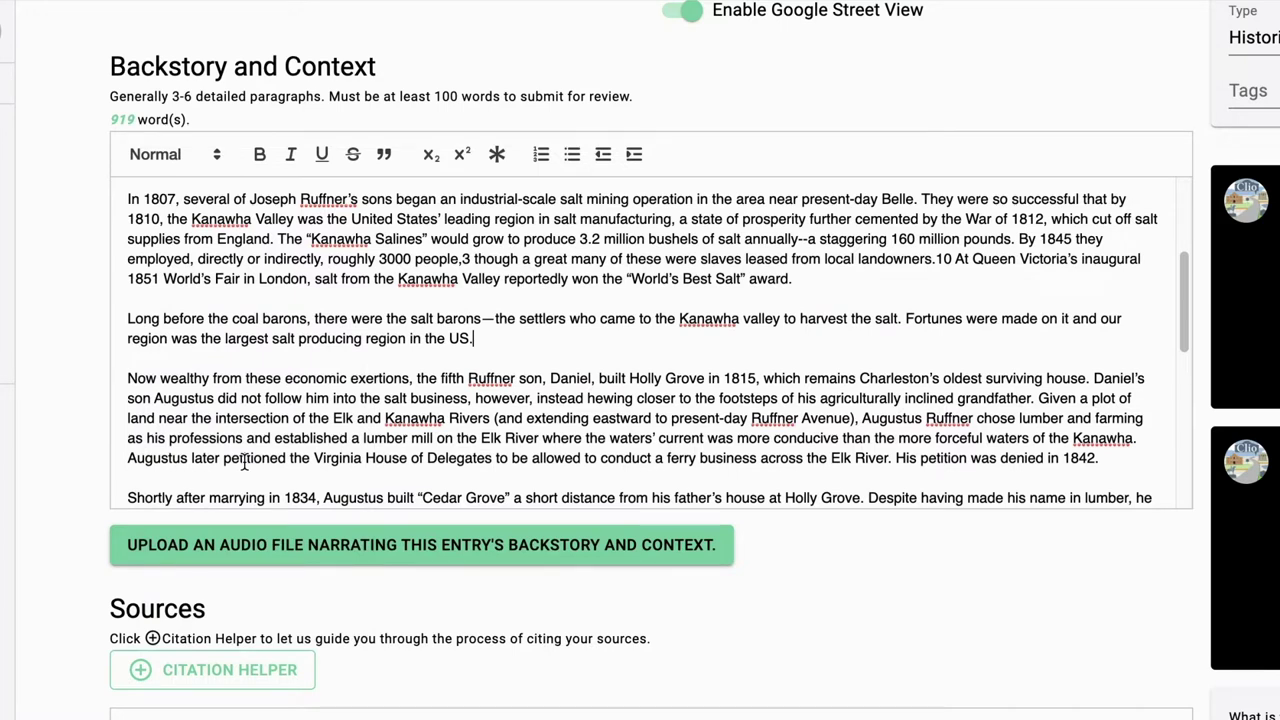
pyautogui.click(127, 320)
pyautogui.write('"')
pyautogui.moveTo(497, 341); pyautogui.dragTo(109, 323)
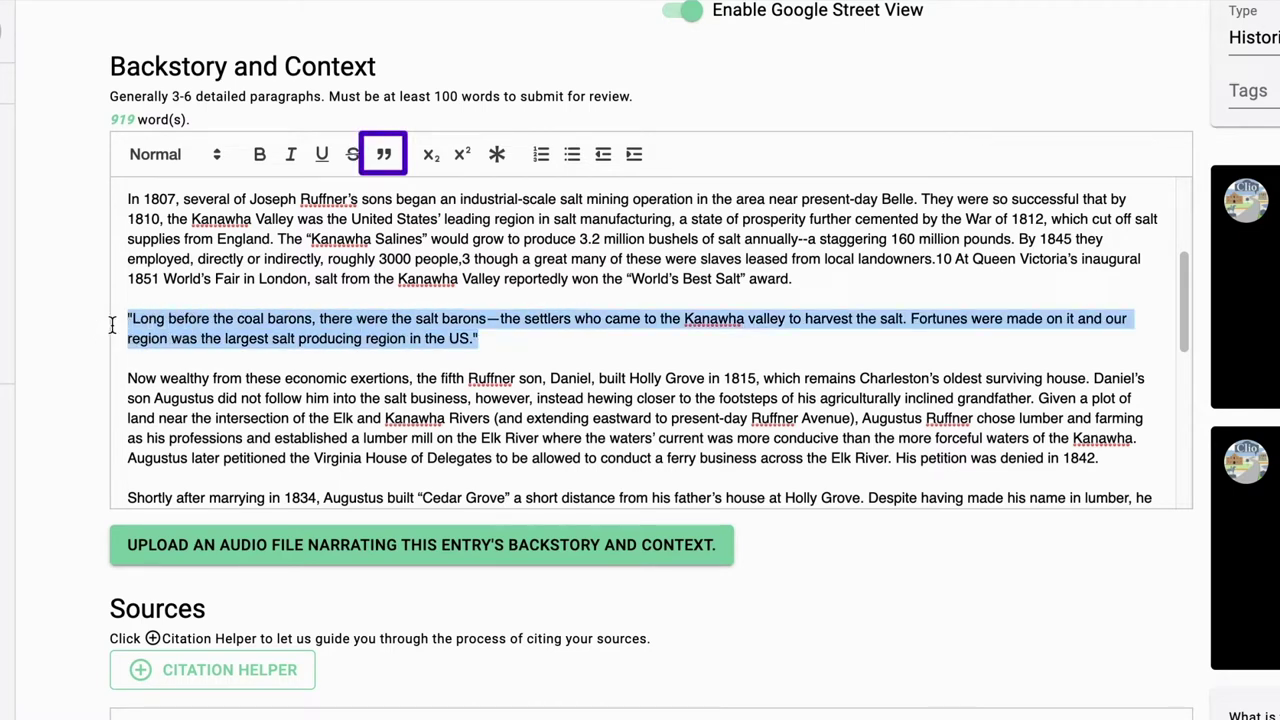
pyautogui.click(384, 157)
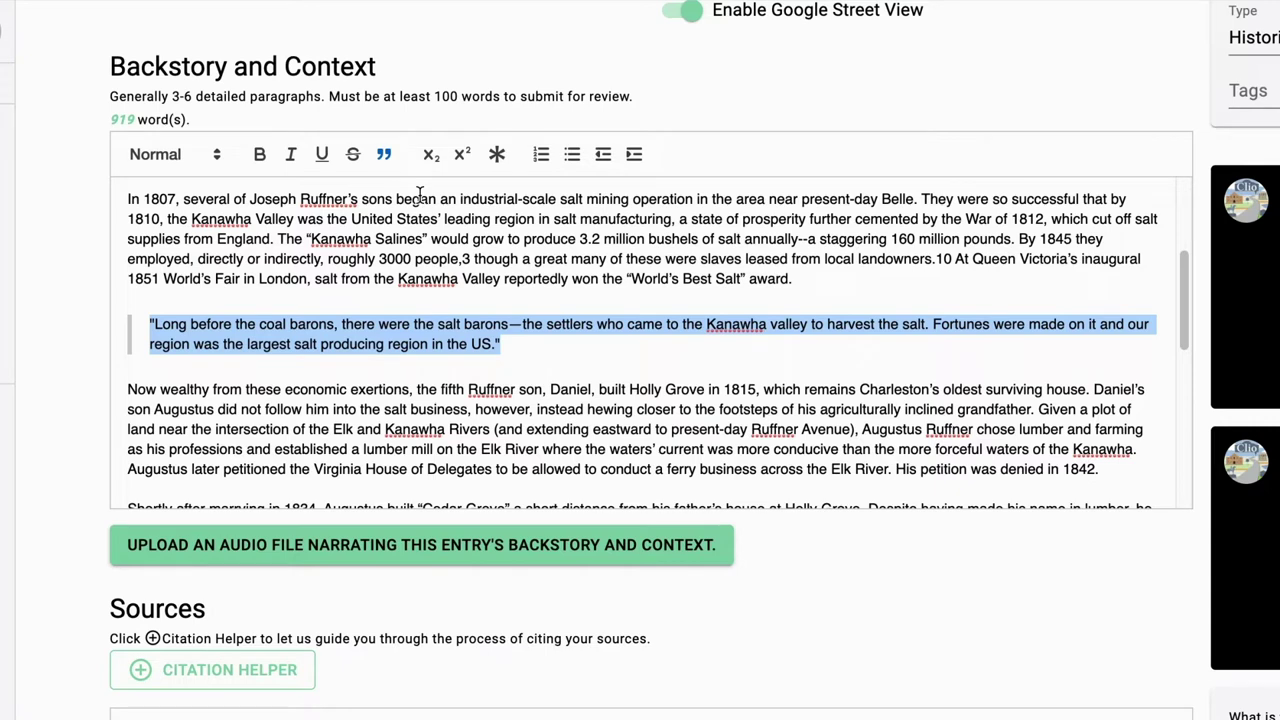
pyautogui.click(420, 196)
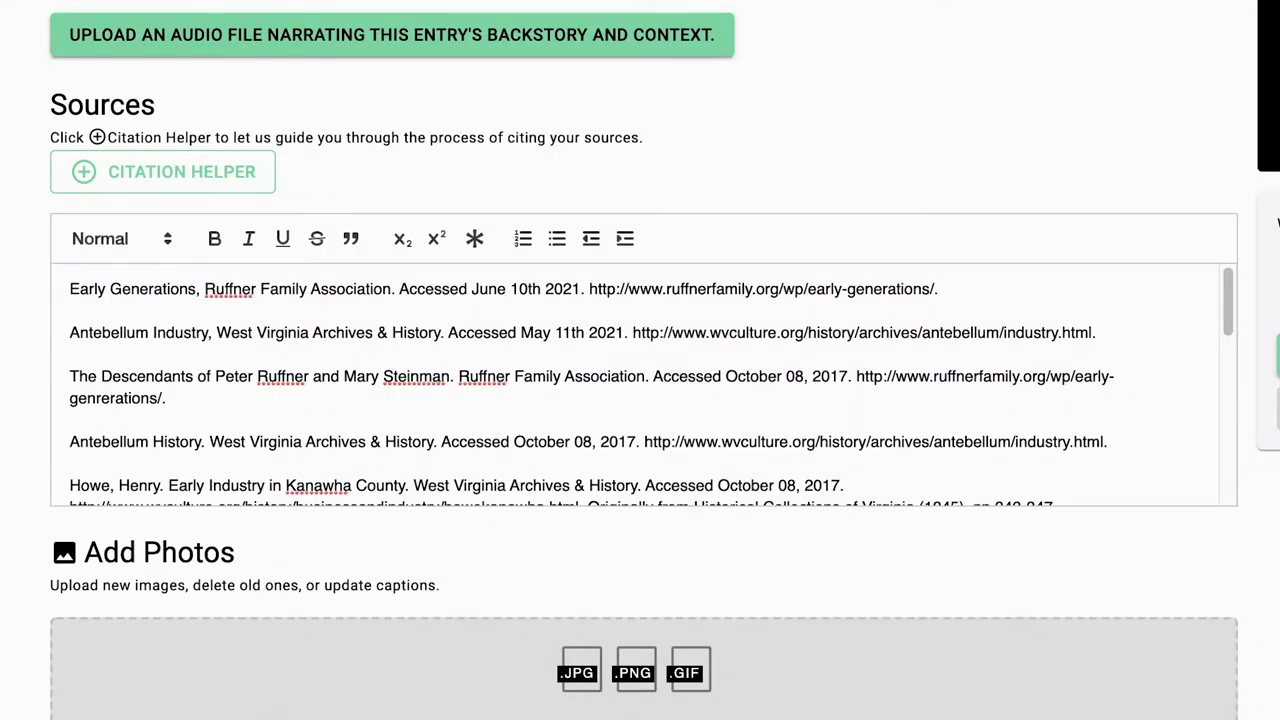
# Scroll through Sources, then the Mountaineer Field example entry down to its eight numbered notes.
pyautogui.moveTo(1232, 312); pyautogui.dragTo(1230, 507)
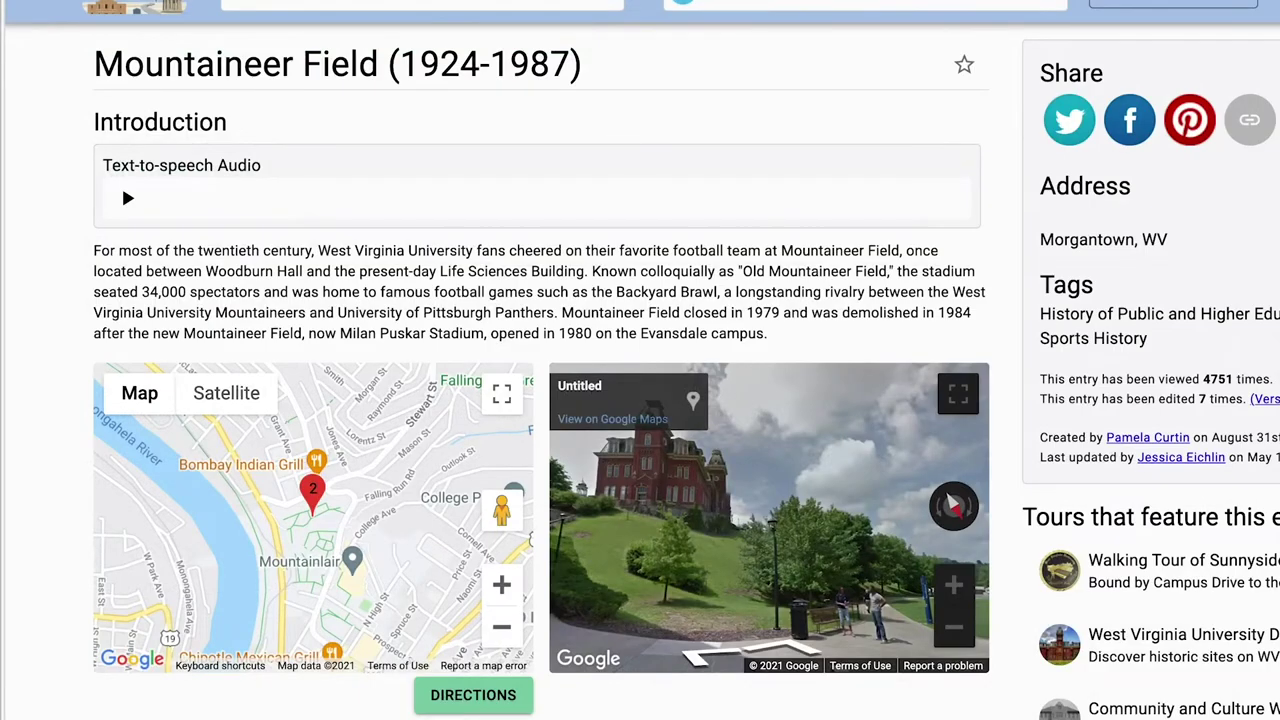
pyautogui.scroll(-20, 540, 400)
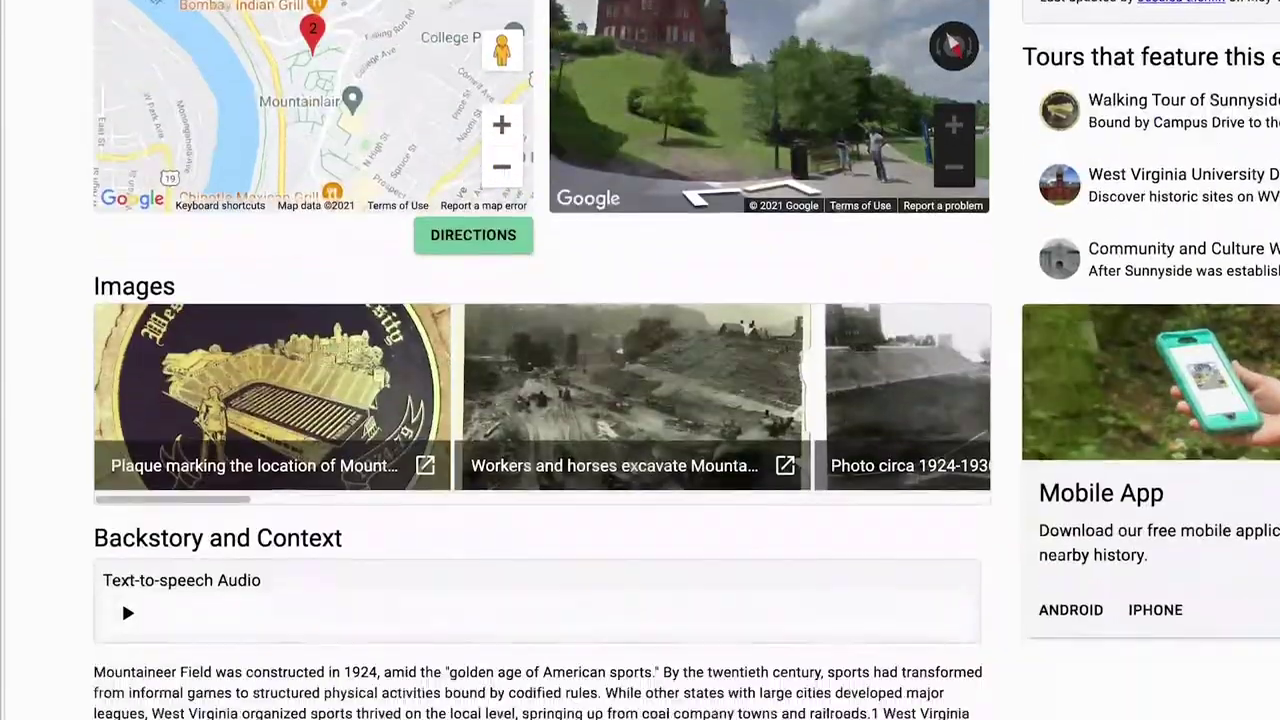
pyautogui.scroll(-3, 540, 400)
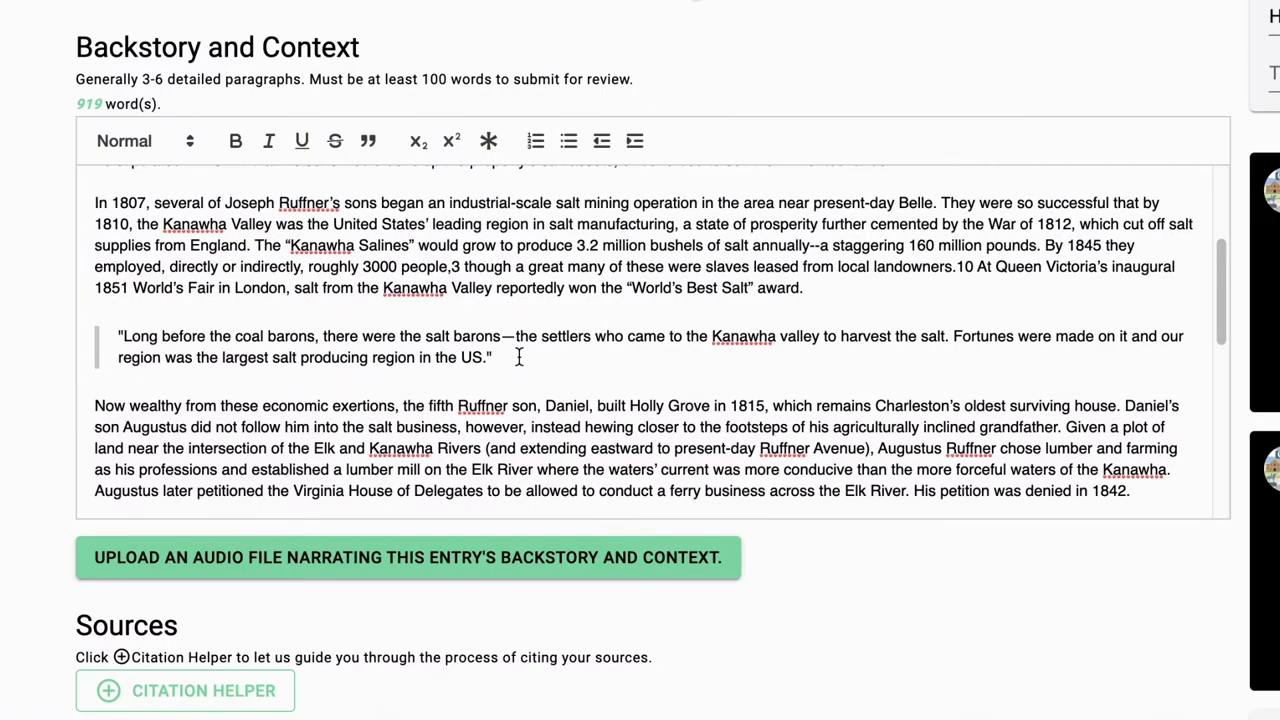
# Insert footnote [1] after the salt barons quote and before the 'Bailey, Alisa' Salt Revival source.
pyautogui.click(519, 357)
pyautogui.click(489, 142)
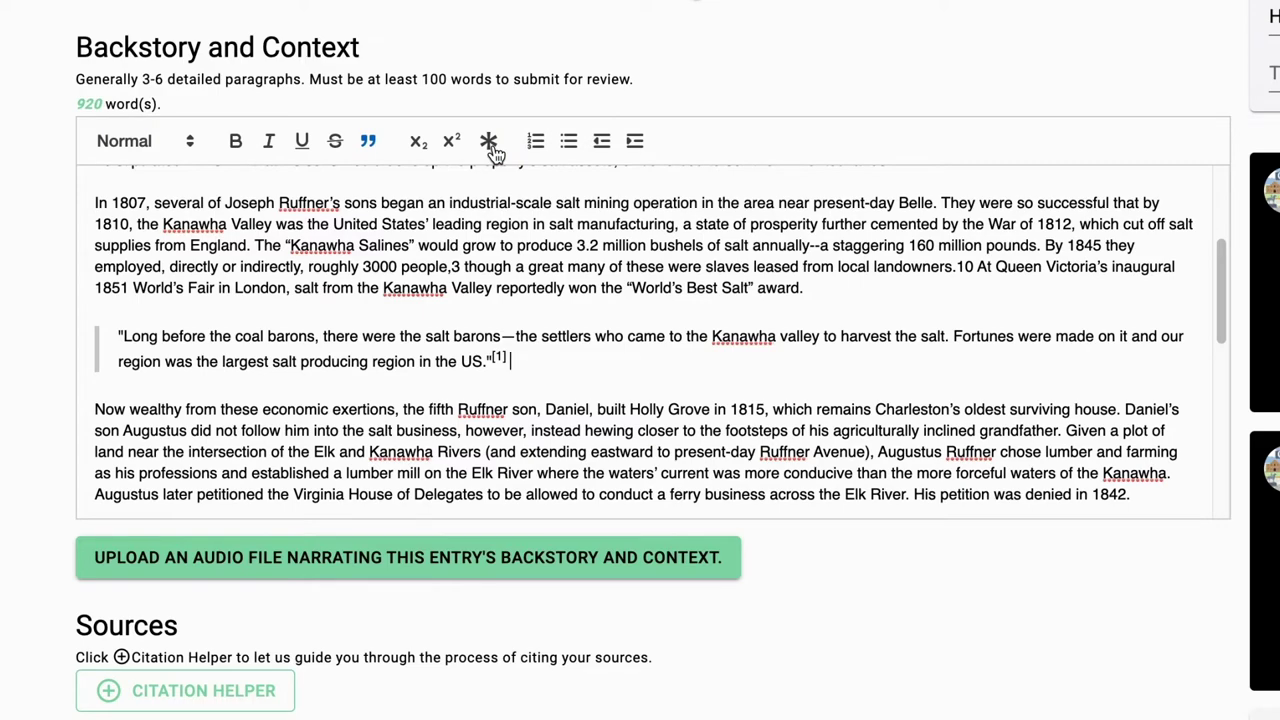
pyautogui.scroll(-4, 500, 366)
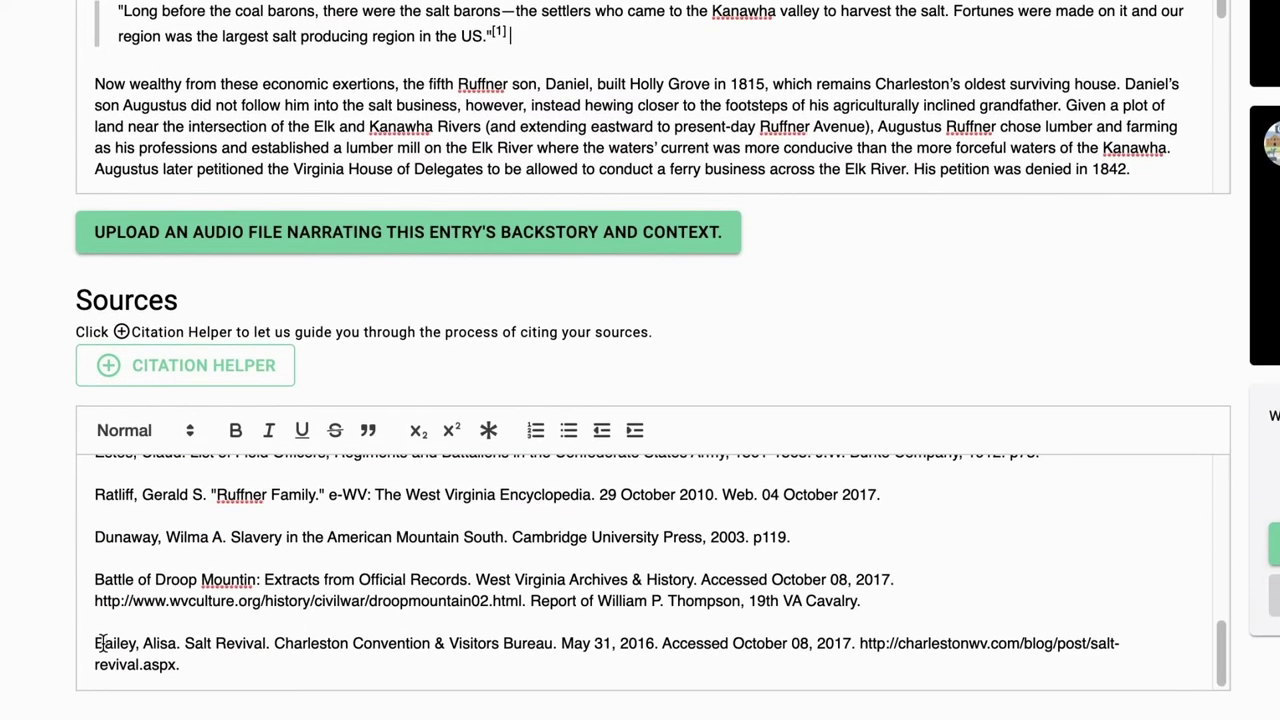
pyautogui.click(97, 643)
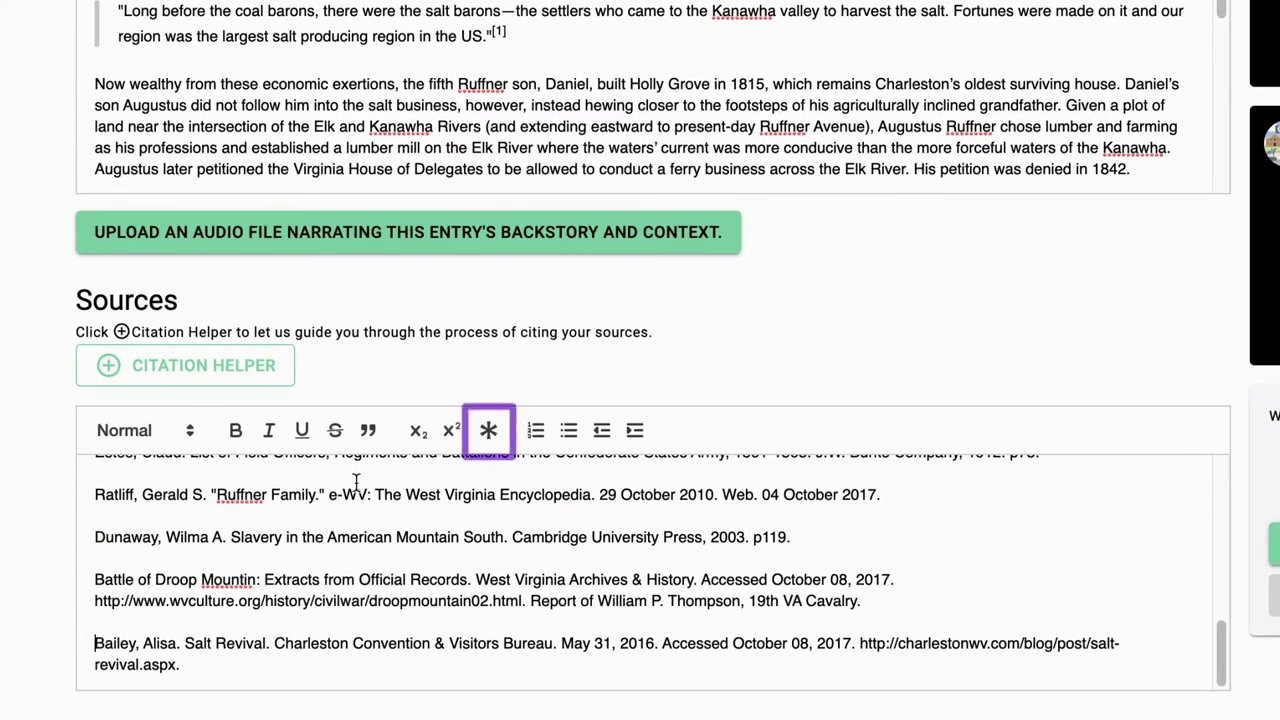
pyautogui.click(488, 438)
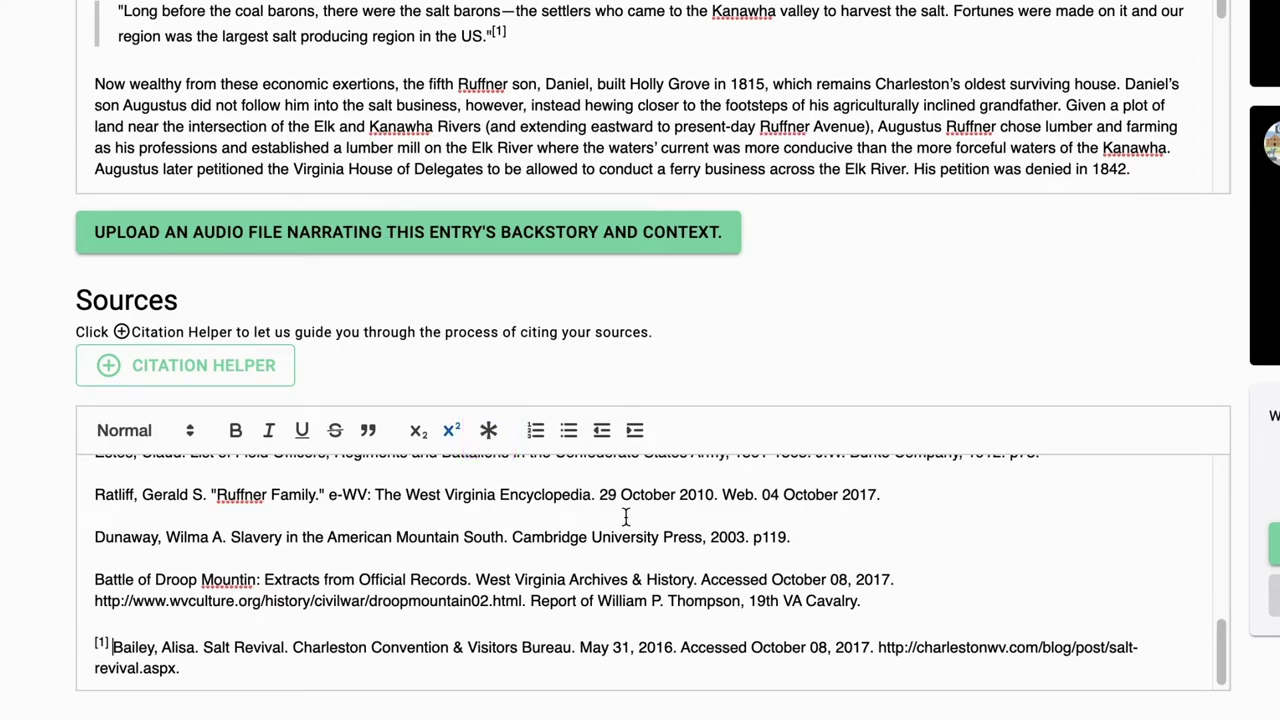
pyautogui.scroll(3, 625, 516)
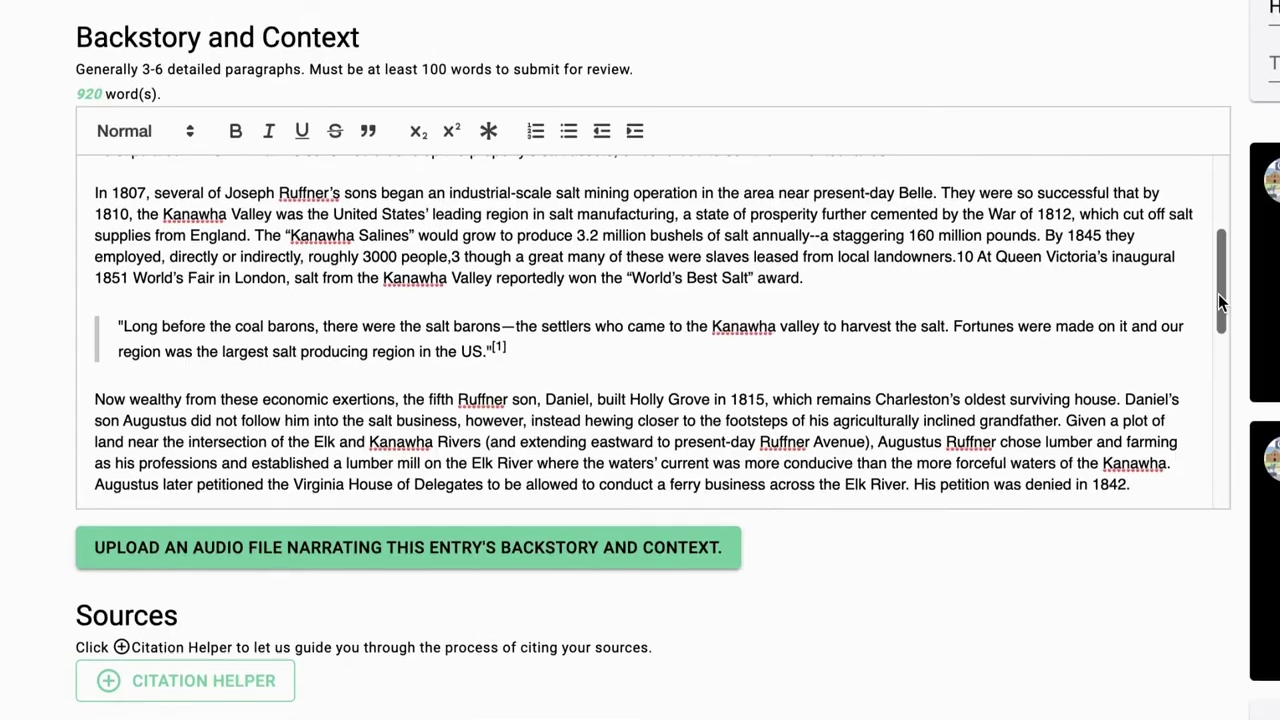
pyautogui.moveTo(1220, 290); pyautogui.dragTo(1222, 398)
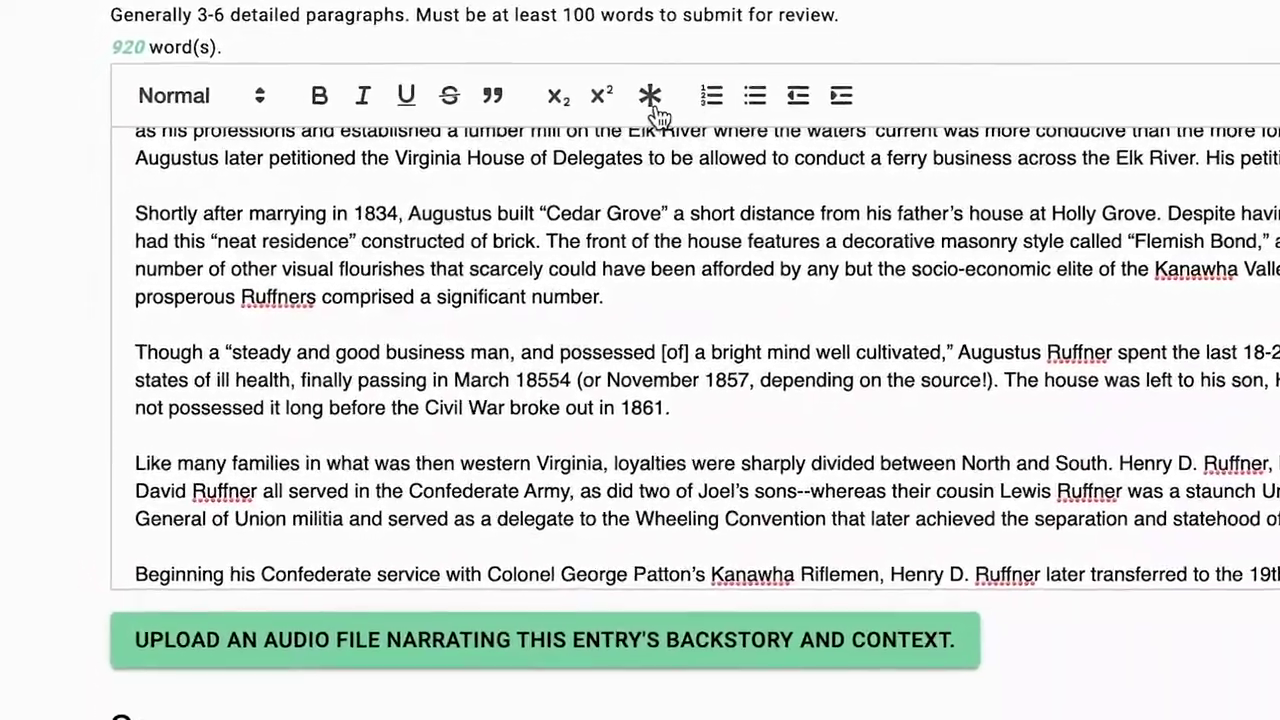
# Insert footnote [2] after 'neat residence' in the Cedar Grove paragraph and select its number.
pyautogui.click(608, 106)
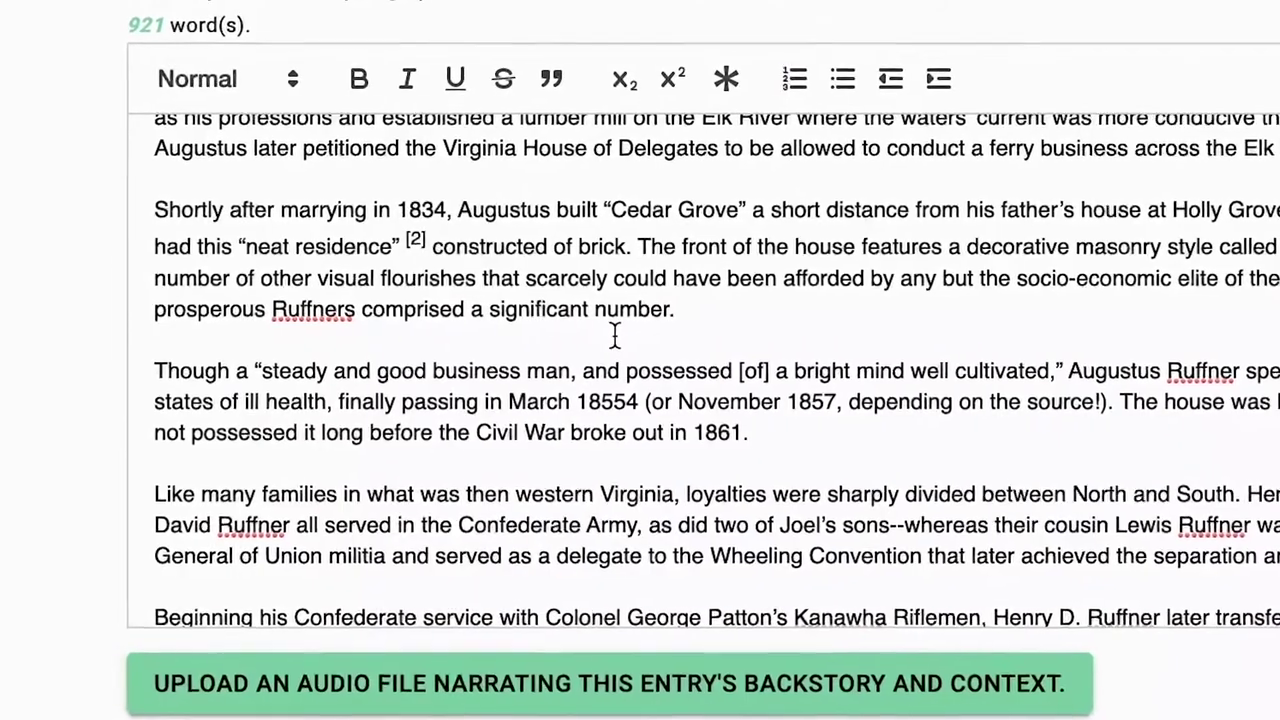
pyautogui.doubleClick(434, 238)
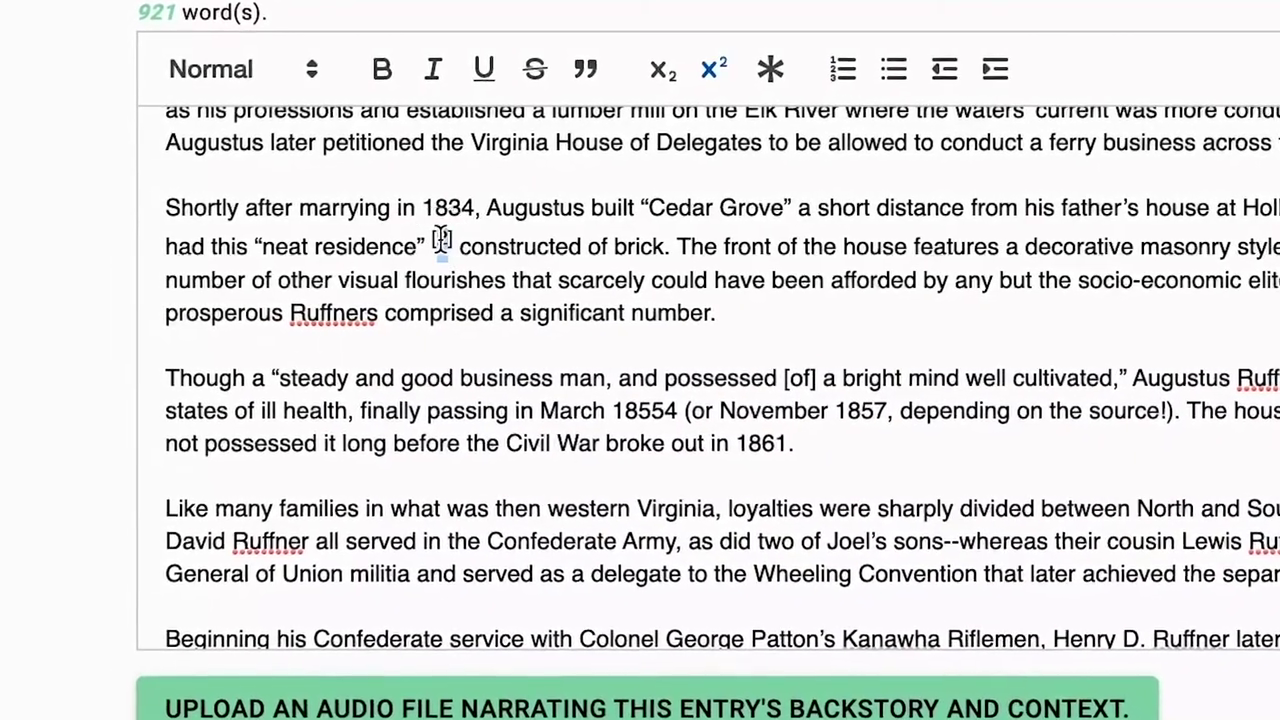